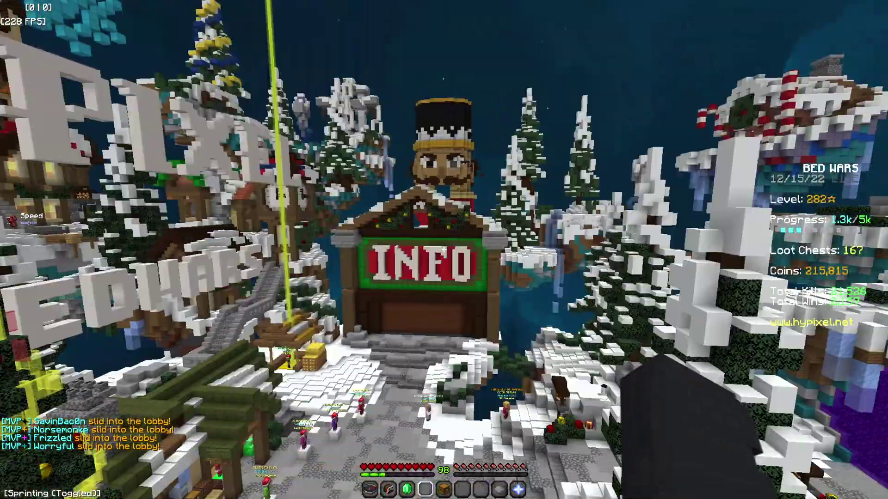
# Open Minecraft's Options screen from the pause menu over the Bed Wars lobby.
pyautogui.rightClick(443, 250)
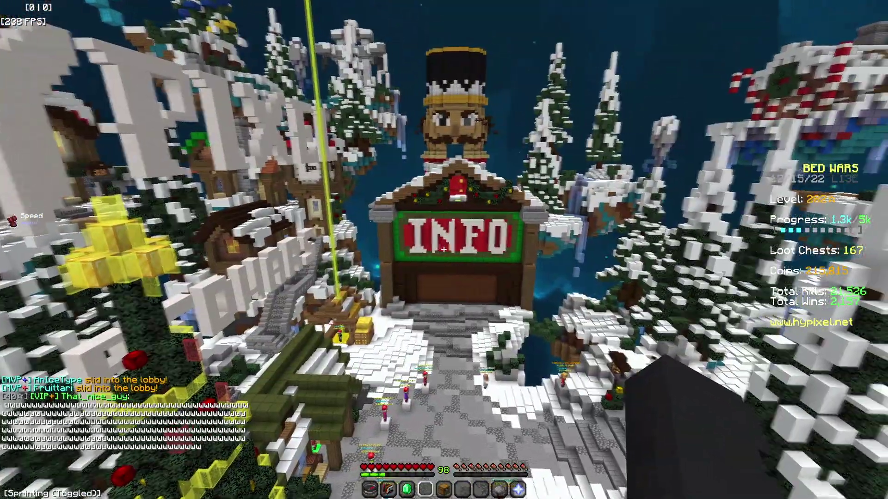
pyautogui.press('Escape')
pyautogui.click(373, 249)
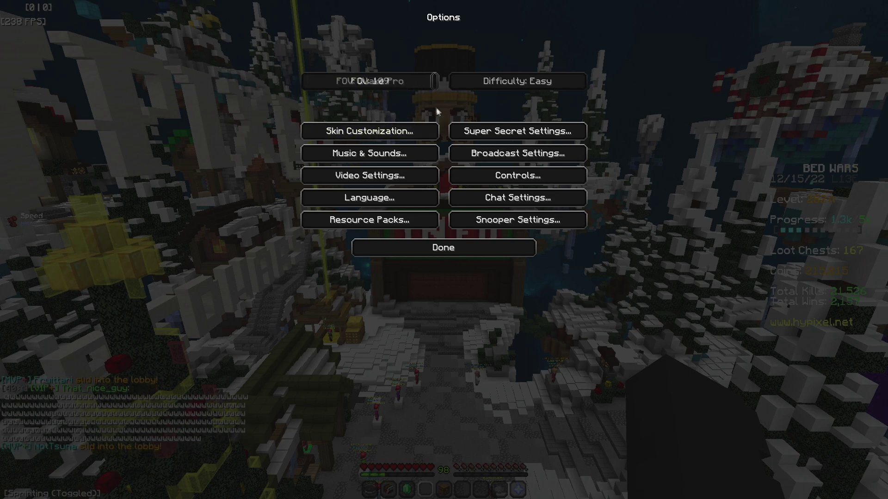
# Reopen Options, view Skin Customization, and return to the main options.
pyautogui.press('Escape')
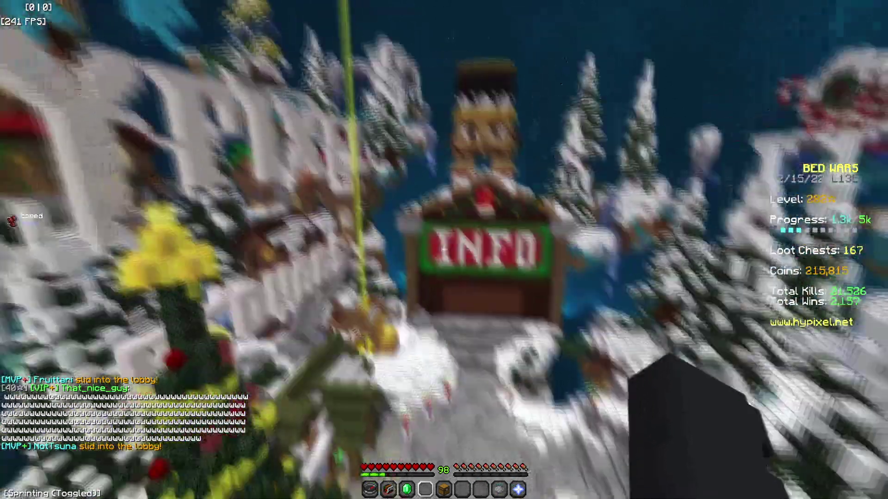
pyautogui.rightClick(444, 250)
pyautogui.rightClick(444, 250)
pyautogui.rightClick(444, 250)
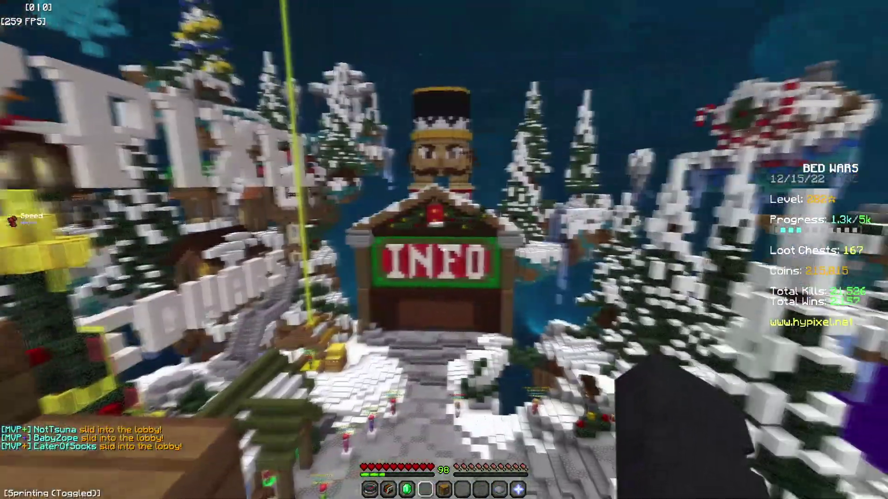
pyautogui.press('Escape')
pyautogui.click(401, 214)
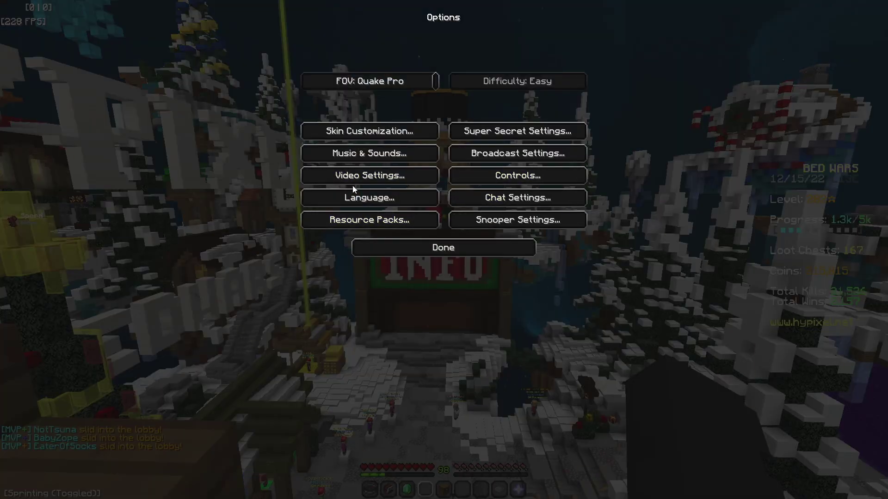
pyautogui.click(402, 131)
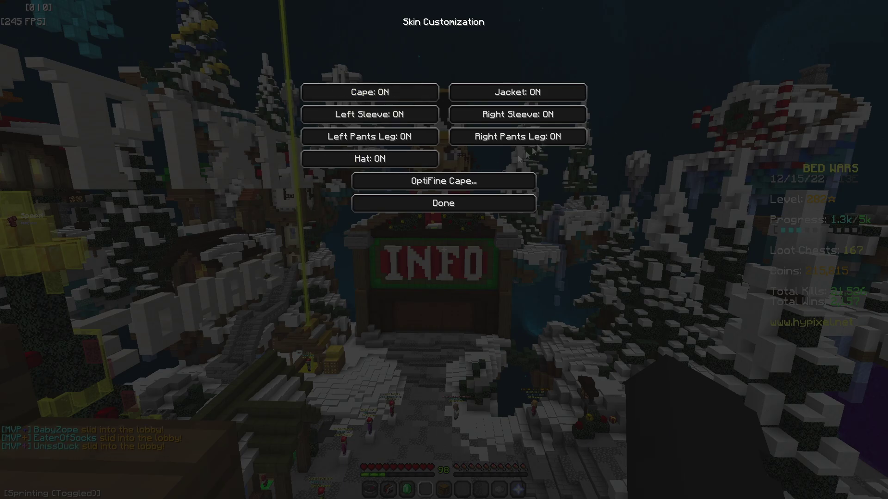
pyautogui.click(490, 210)
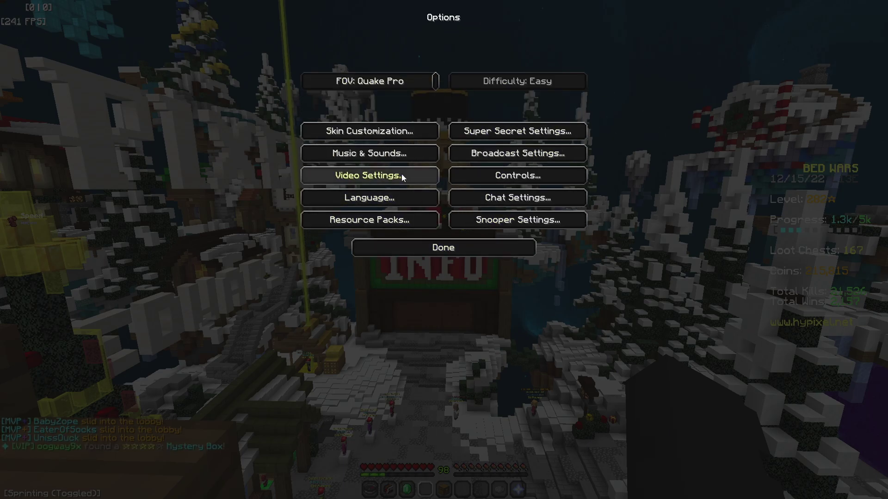
# Toggle a Super Secret Settings effect on and back off, then open Music & Sounds.
pyautogui.click(518, 135)
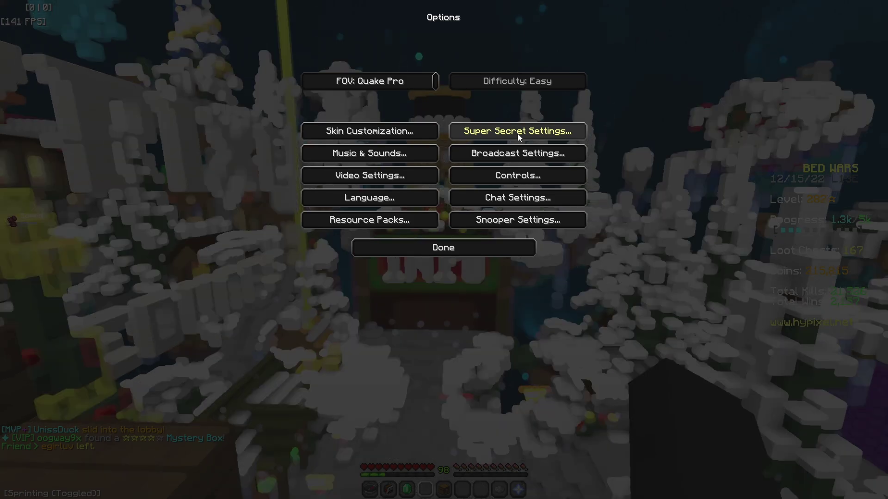
pyautogui.click(519, 135)
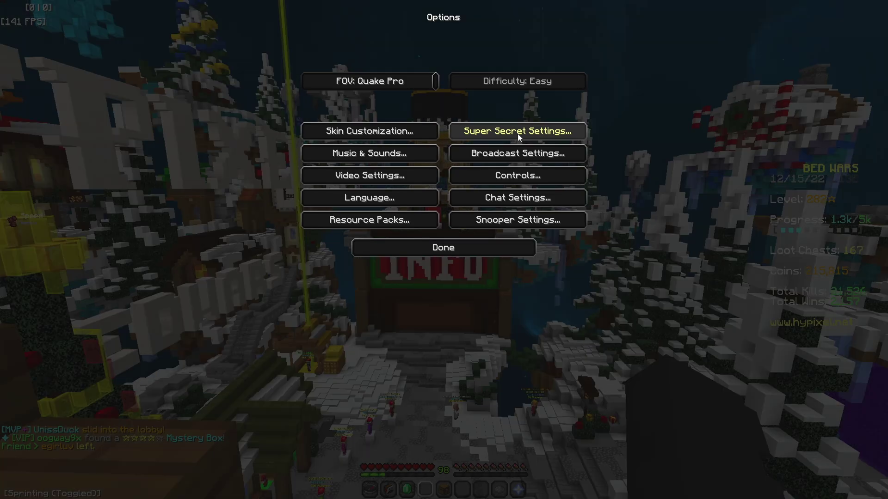
pyautogui.press('Escape')
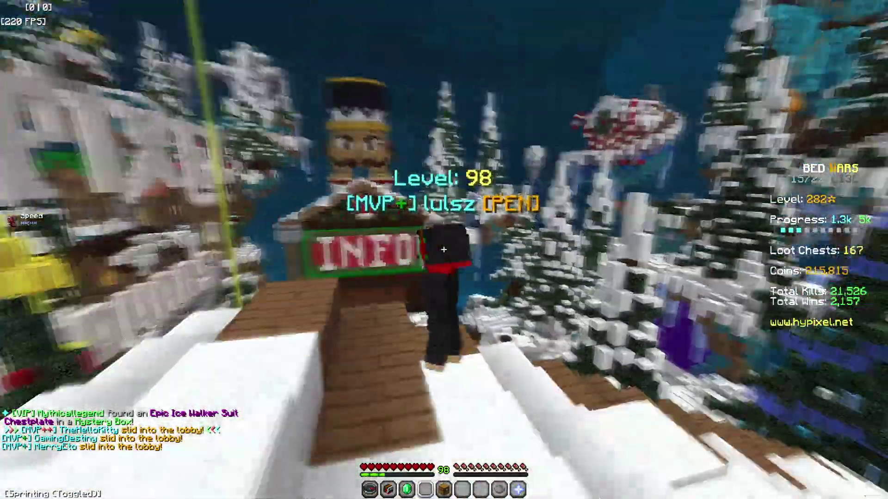
pyautogui.press('Escape')
pyautogui.click(369, 157)
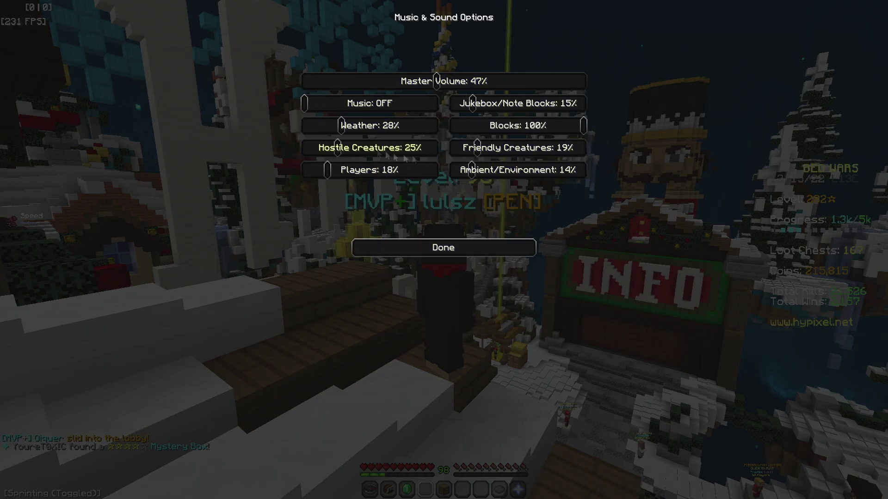
# Lower the Blocks volume to 42%, check the unavailable Broadcast Settings, and open Video Settings.
pyautogui.moveTo(570, 135); pyautogui.dragTo(505, 130)
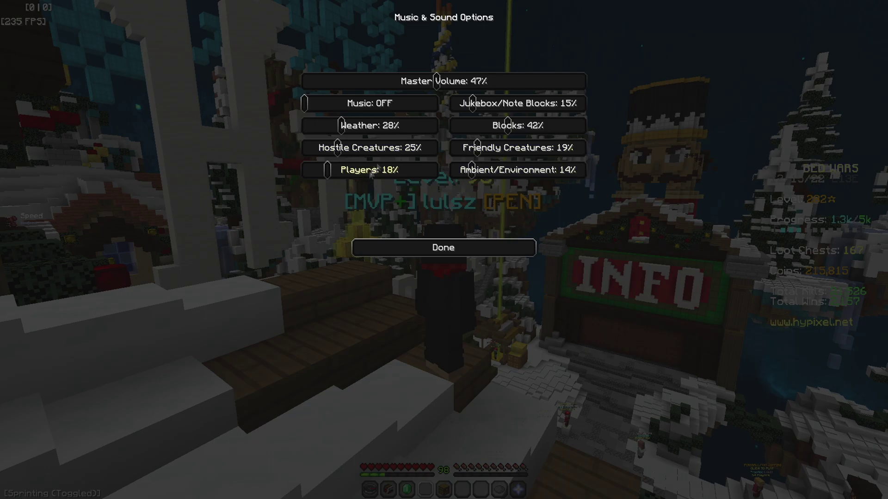
pyautogui.click(457, 256)
pyautogui.click(505, 157)
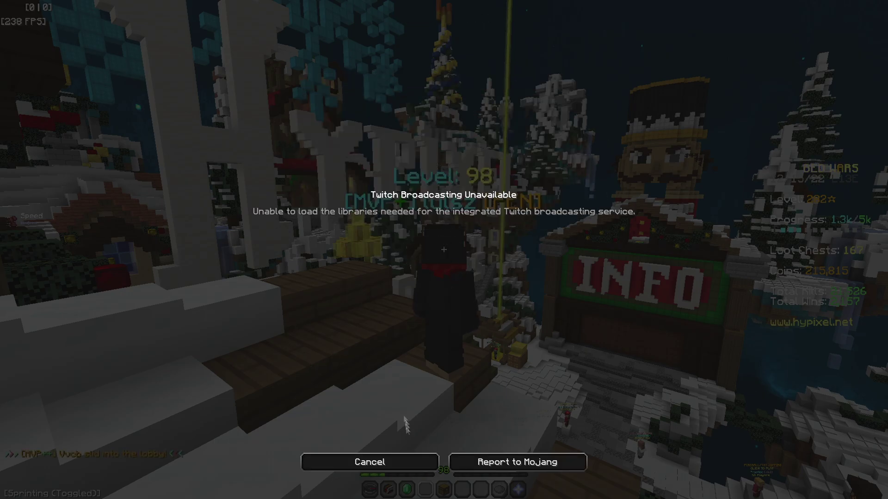
pyautogui.click(370, 462)
pyautogui.click(373, 172)
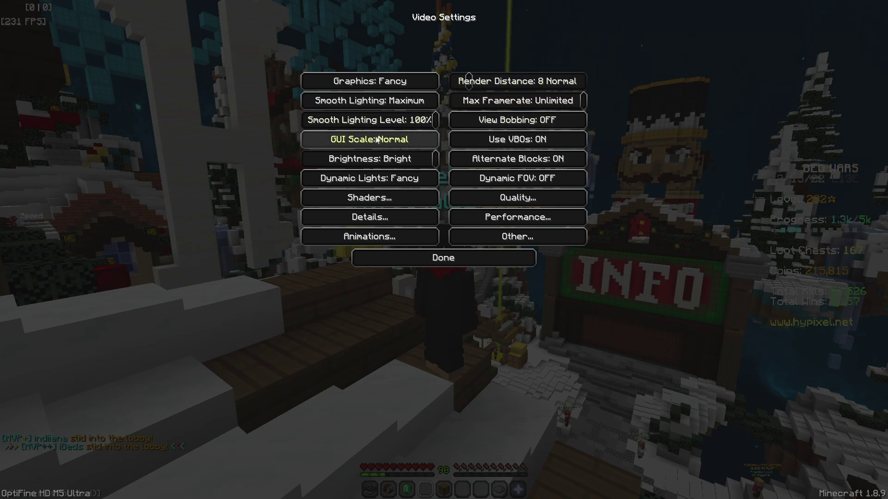
# Cycle GUI Scale through Large, Auto and Small back to Normal, then open the Shaders list.
pyautogui.moveTo(396, 143)
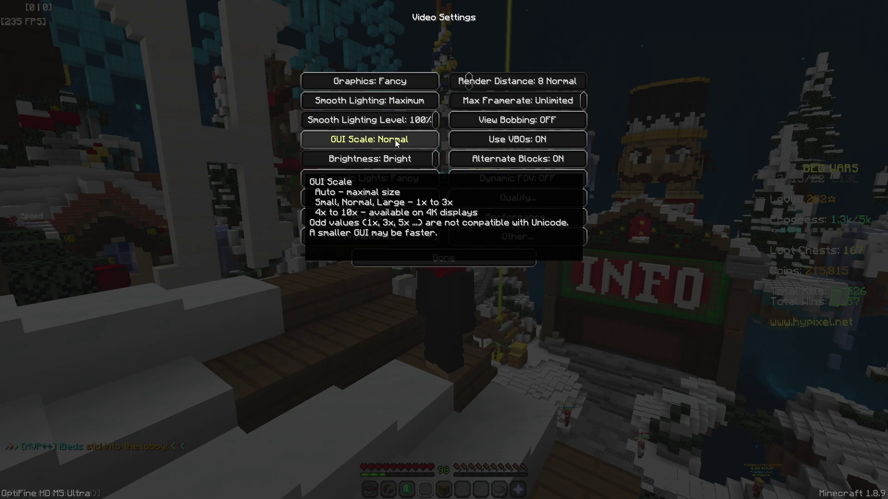
pyautogui.click(395, 143)
pyautogui.click(398, 166)
pyautogui.click(365, 191)
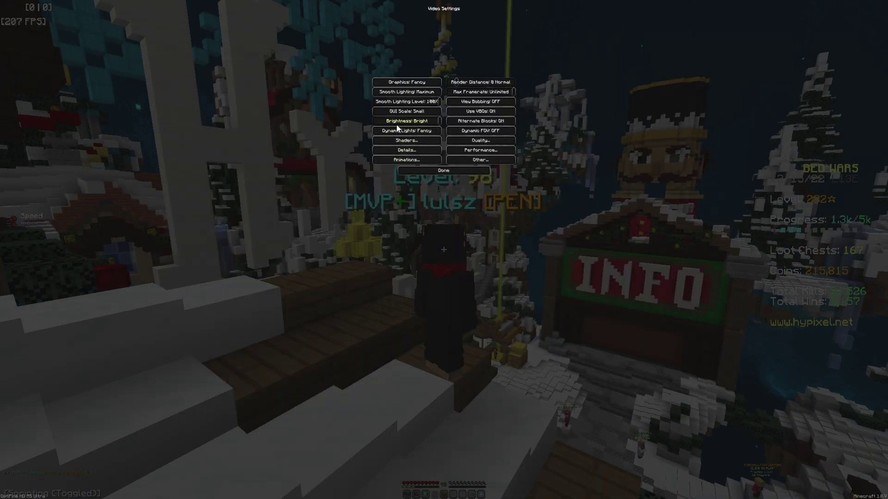
pyautogui.click(406, 112)
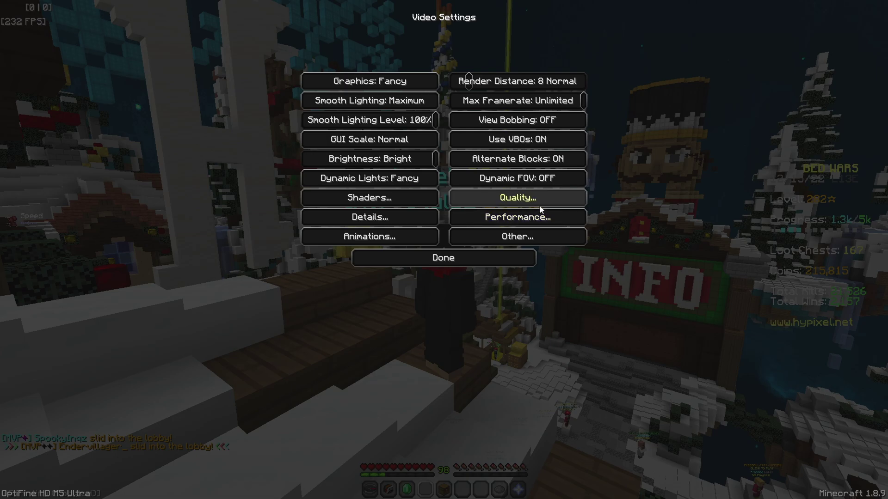
pyautogui.click(397, 198)
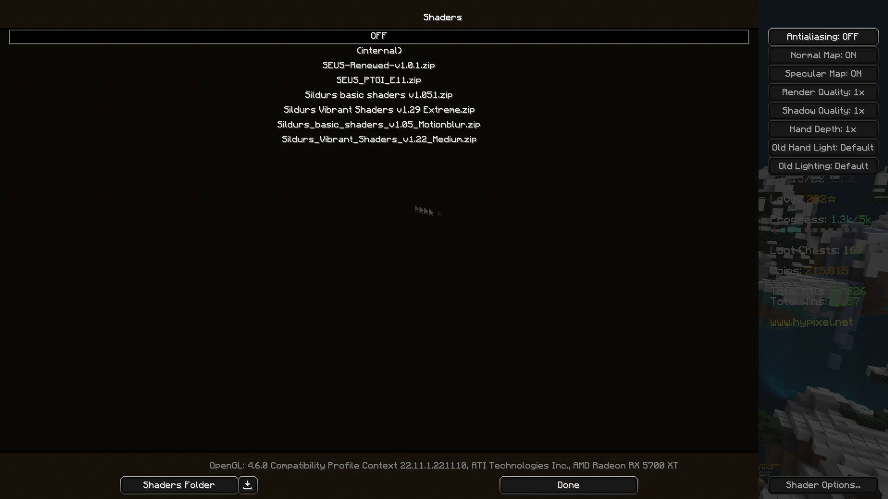
# Close the Shaders list and open Details, where Clouds, Sky and Fog are off.
pyautogui.click(569, 485)
pyautogui.click(370, 218)
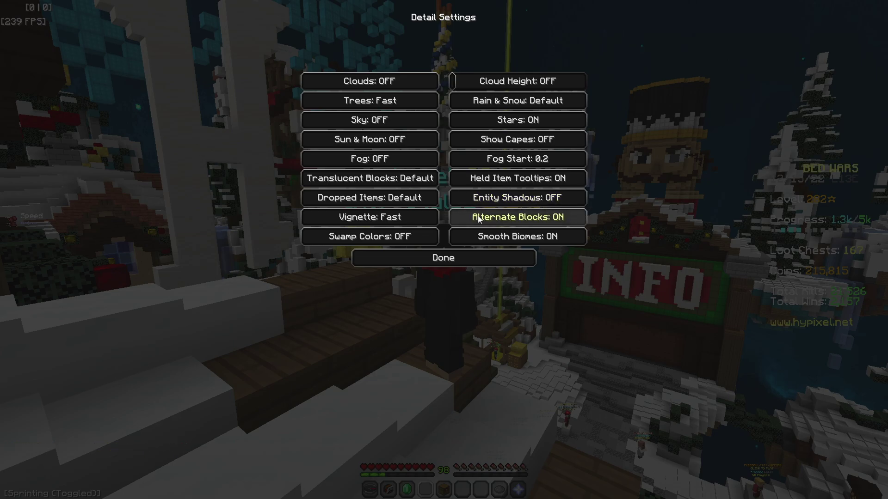
# Leave Detail Settings and view the Quality settings for mipmaps, connected textures and antialiasing.
pyautogui.click(475, 266)
pyautogui.click(486, 252)
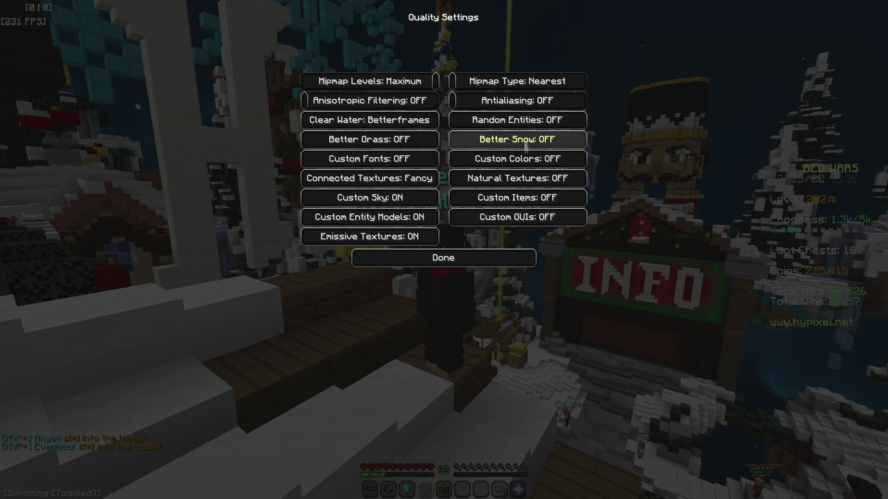
# Review the Performance, Animations and Other video settings in turn, then close Video Settings.
pyautogui.click(494, 257)
pyautogui.click(488, 222)
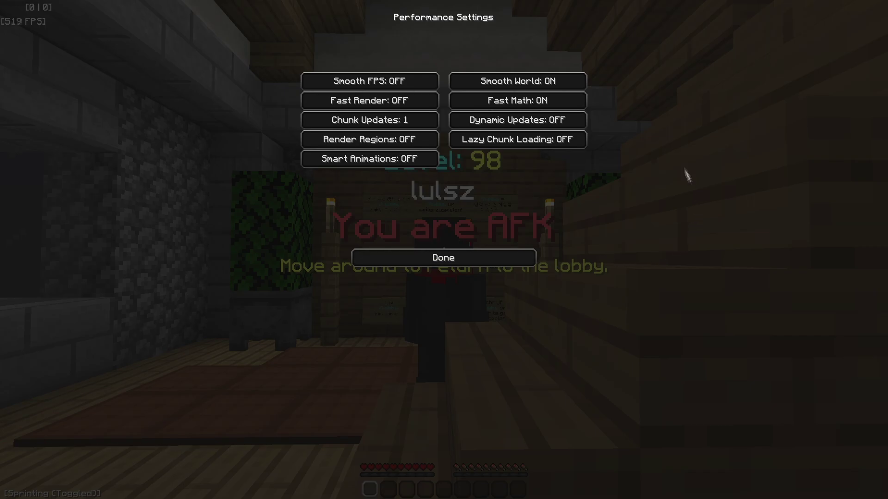
pyautogui.click(496, 252)
pyautogui.click(406, 234)
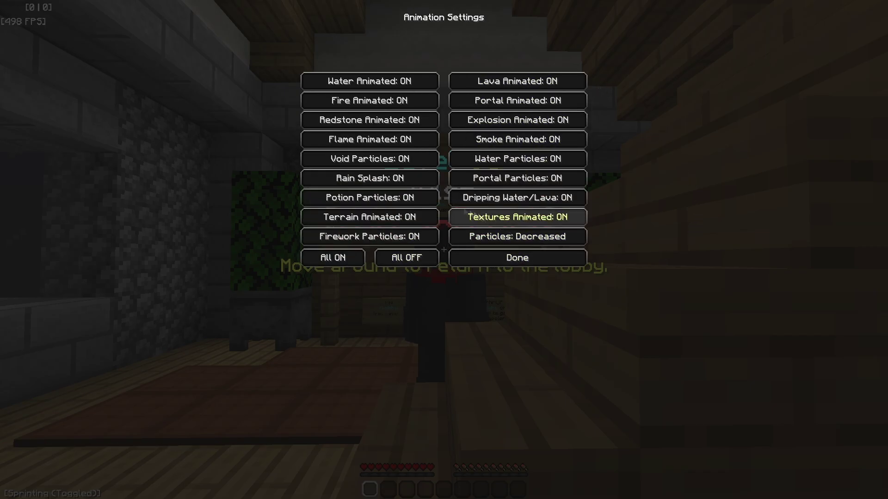
pyautogui.click(509, 260)
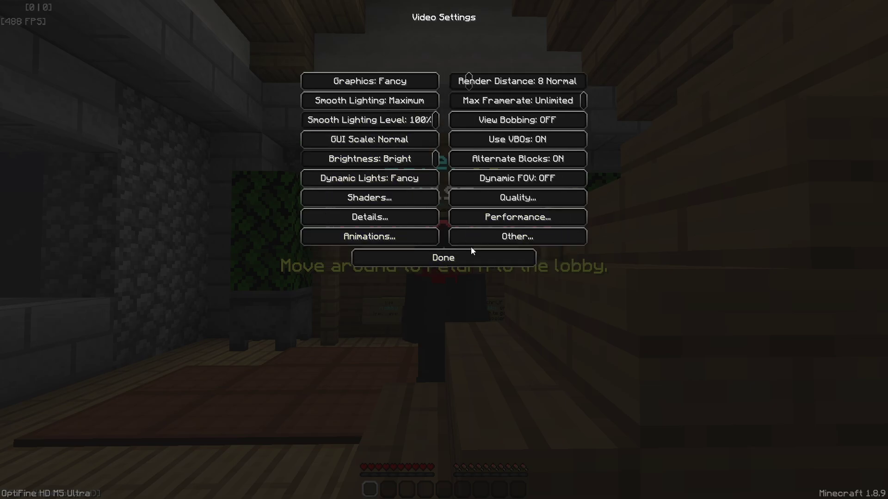
pyautogui.click(471, 235)
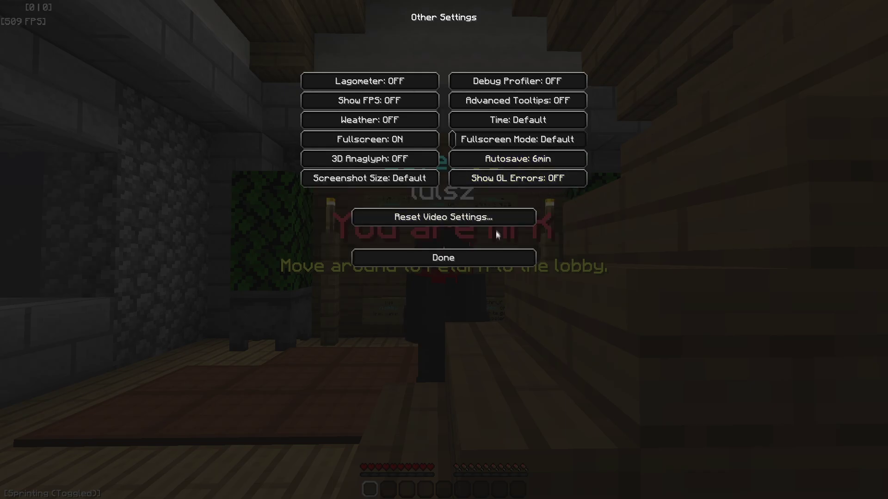
pyautogui.click(500, 252)
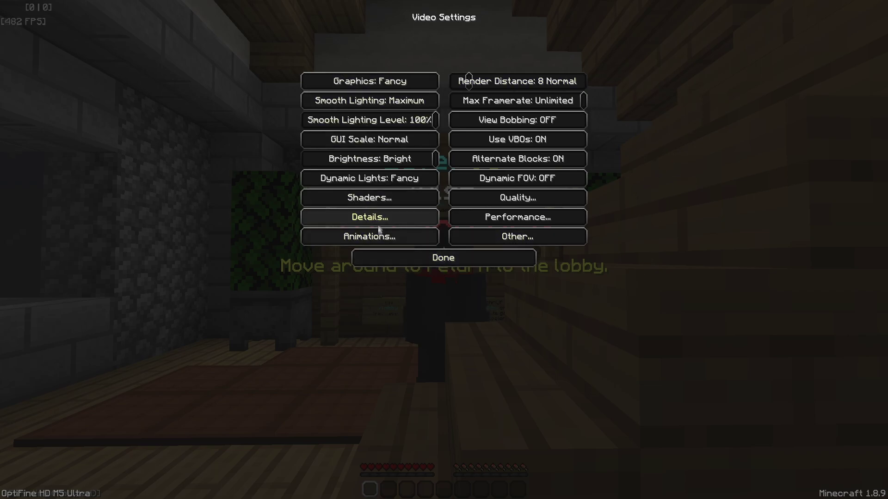
pyautogui.click(456, 259)
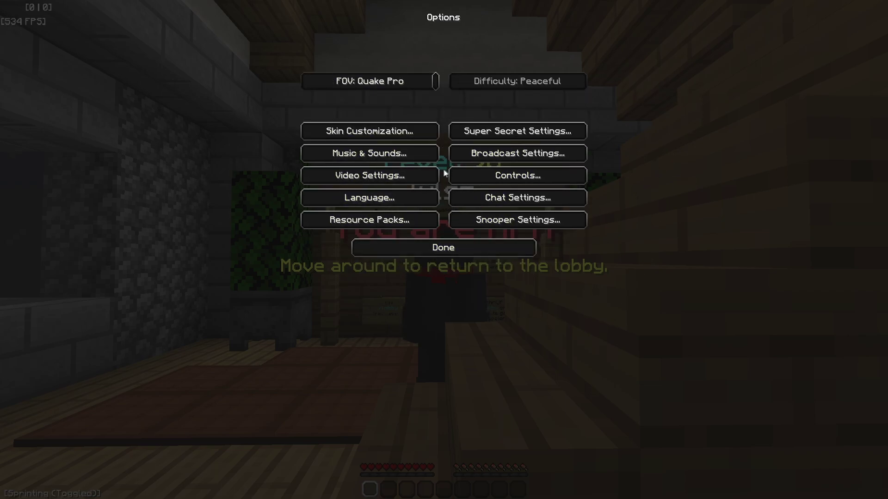
# Look at the Language list twice and the Resource Packs manager without changes.
pyautogui.click(405, 205)
pyautogui.click(489, 476)
pyautogui.click(387, 202)
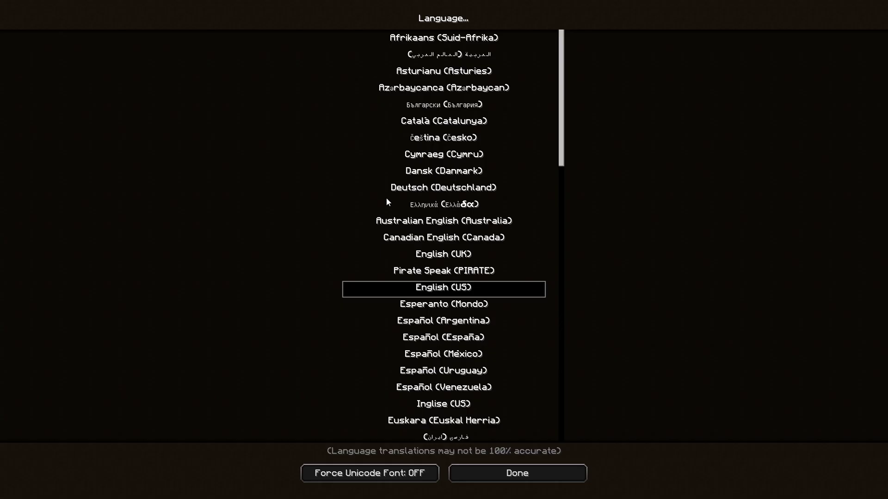
pyautogui.click(462, 473)
pyautogui.click(361, 224)
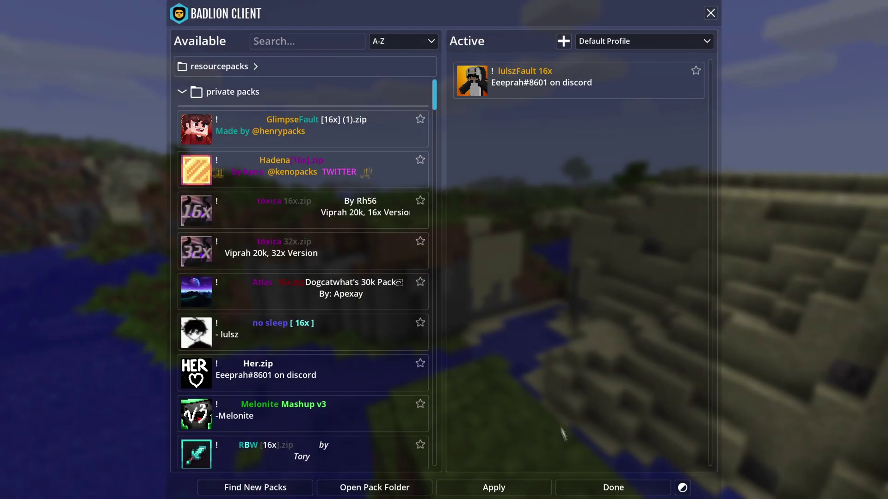
pyautogui.click(613, 488)
# Check Snooper and Chat Settings unchanged, then bring up the Controls key-binding list.
pyautogui.click(508, 221)
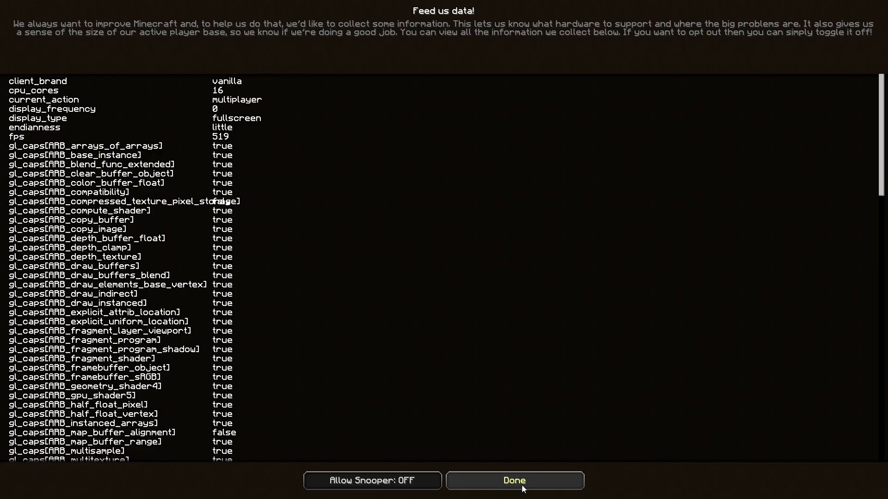
pyautogui.click(523, 489)
pyautogui.click(579, 196)
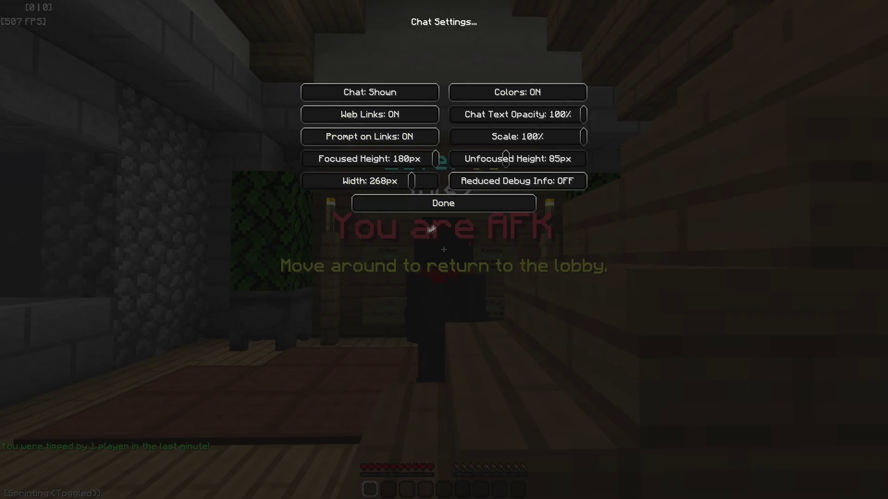
pyautogui.click(434, 204)
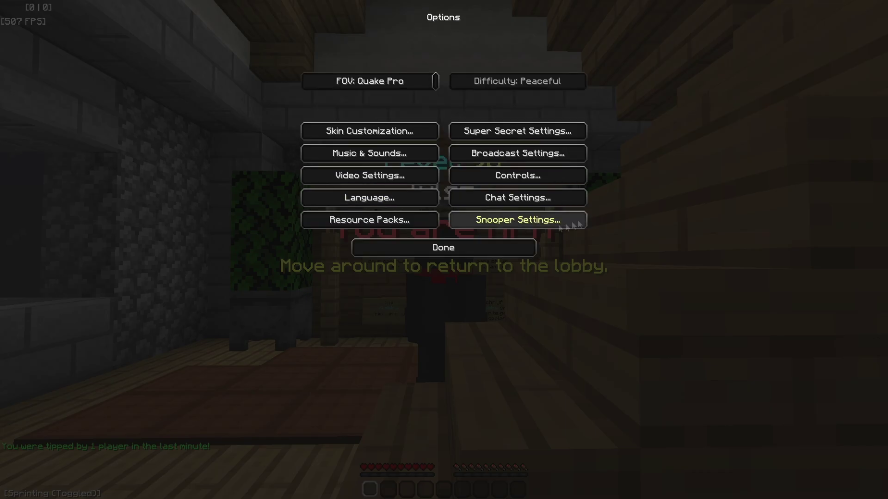
pyautogui.click(535, 180)
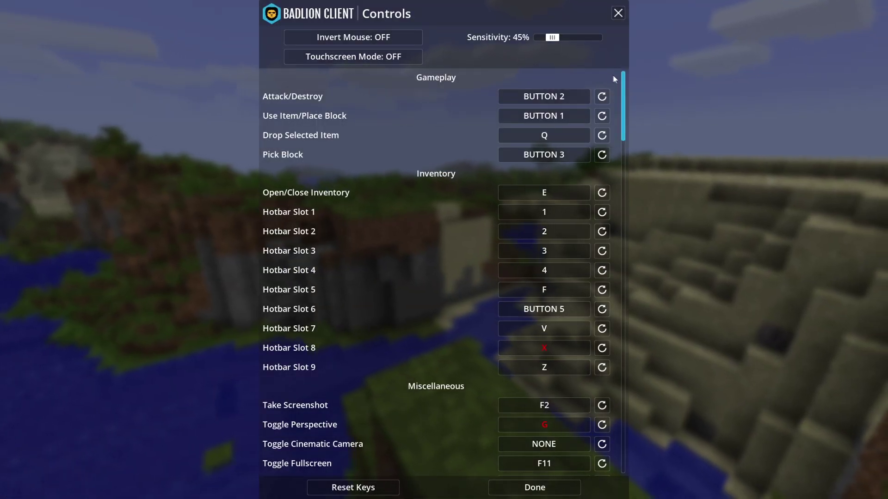
# Scroll the Controls key bindings top to bottom and back, then return to the pause menu.
pyautogui.scroll(-1, 623, 77)
pyautogui.scroll(1, 623, 76)
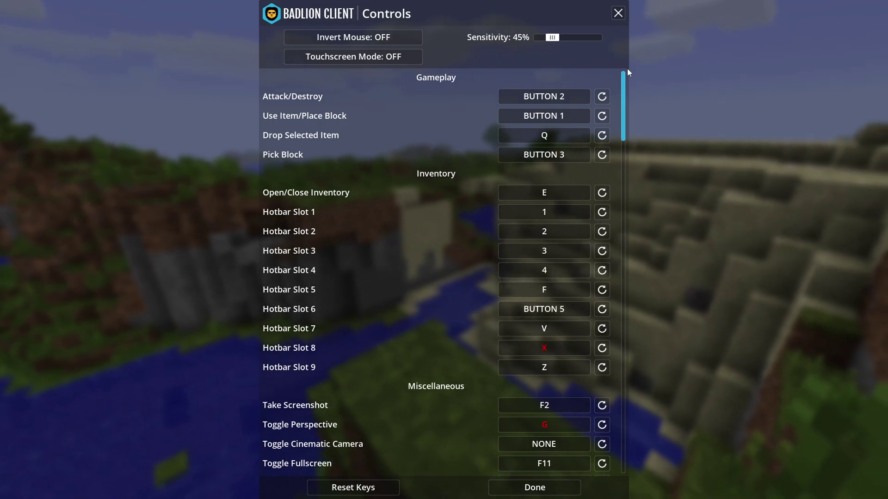
pyautogui.moveTo(623, 77); pyautogui.dragTo(623, 469)
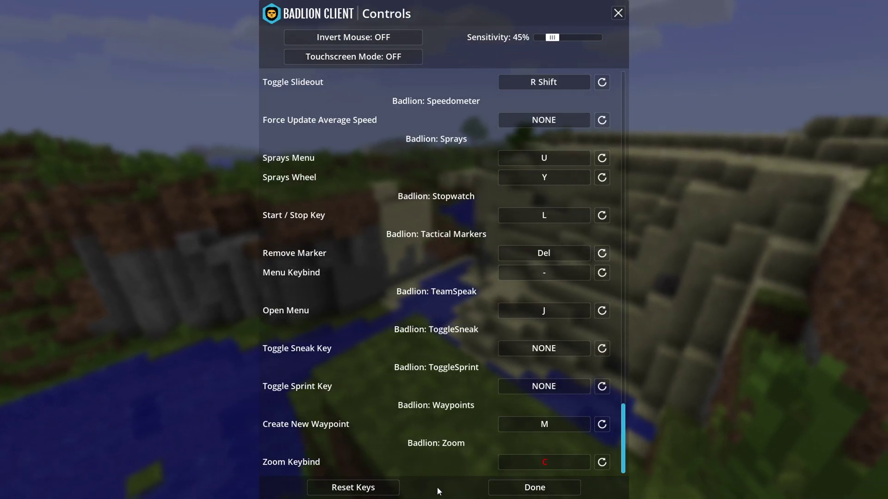
pyautogui.click(623, 74)
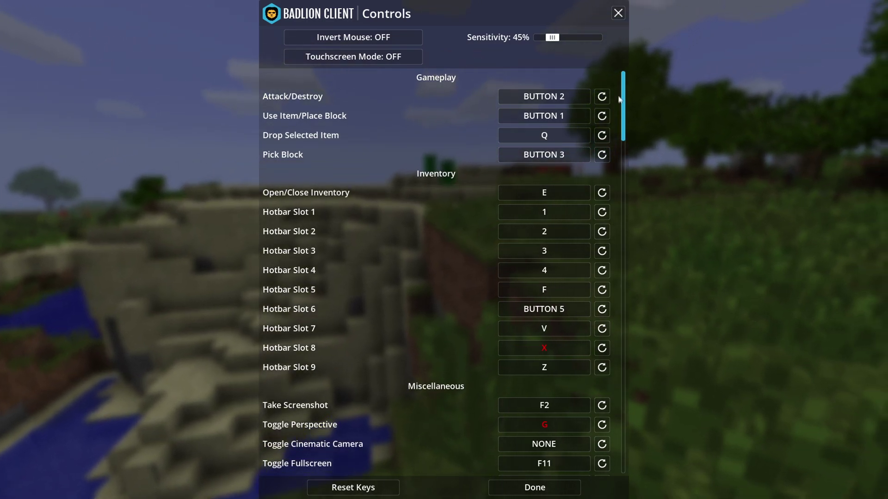
pyautogui.scroll(-5, 623, 100)
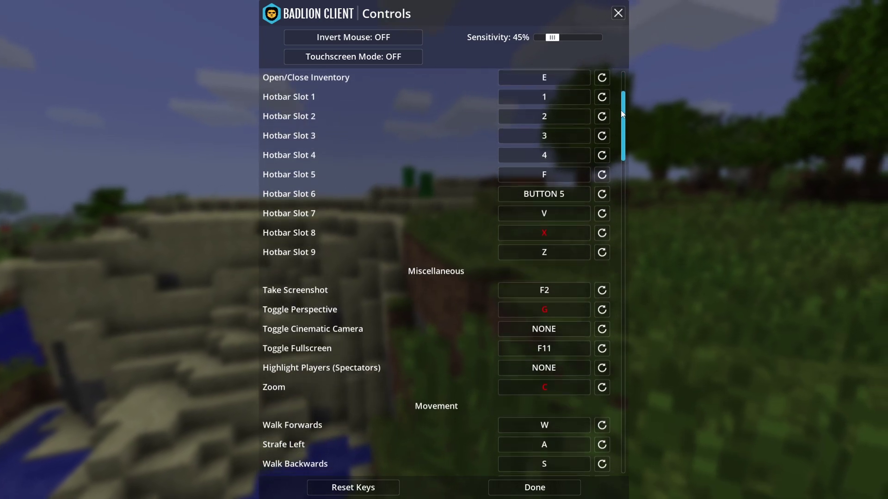
pyautogui.moveTo(623, 122); pyautogui.dragTo(625, 432)
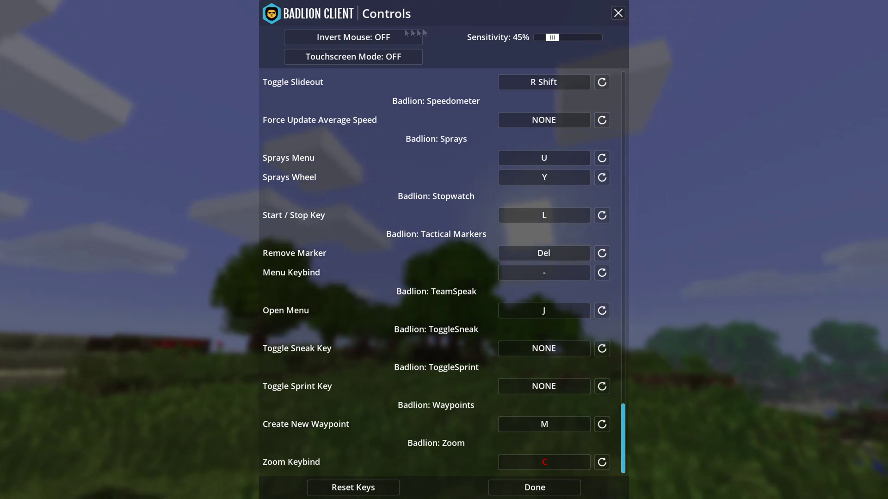
pyautogui.click(533, 487)
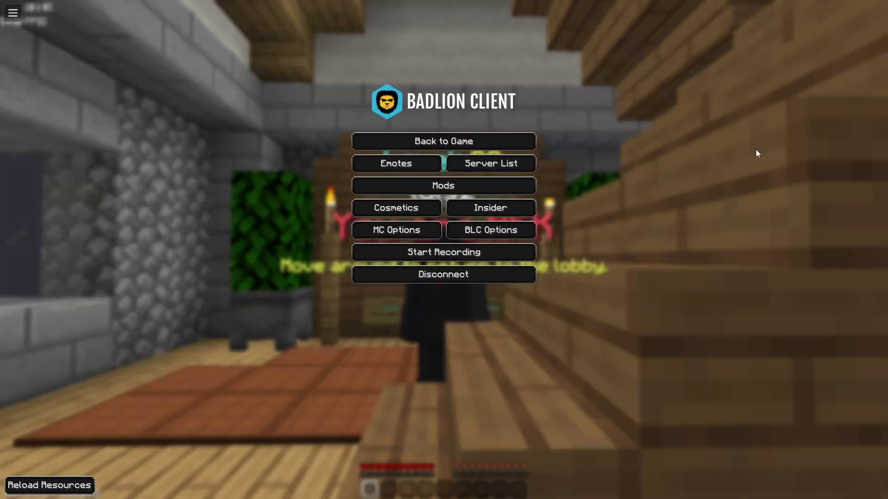
# Resume the Bed Wars lobby with Esc and open the Badlion Mods menu with Right Shift.
pyautogui.press('Escape')
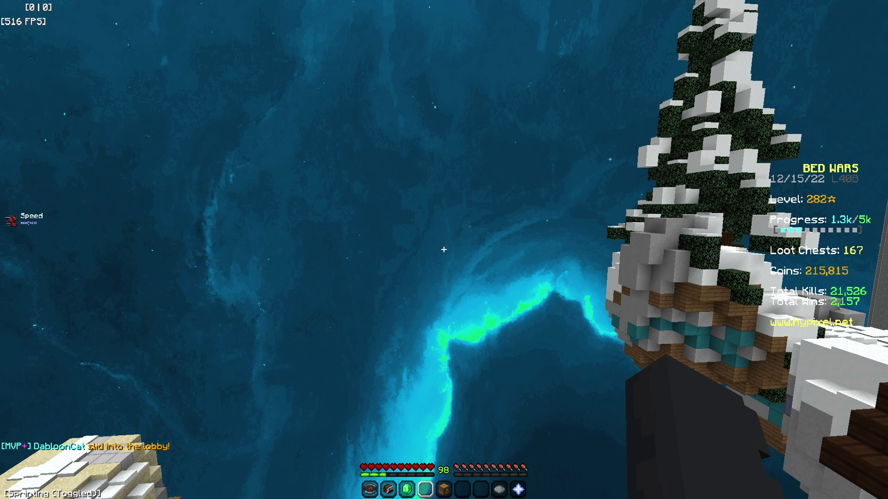
pyautogui.press('Shift_R')
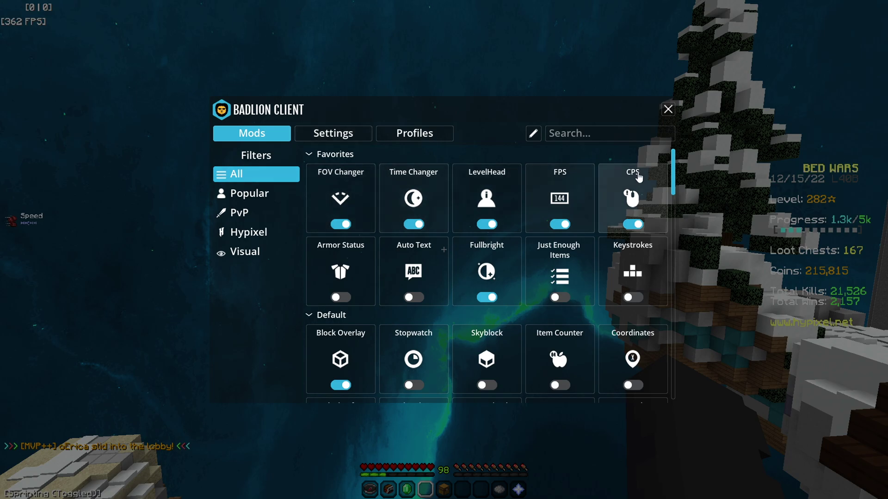
# Look over the FOV Changer, Time Changer and LevelHead mod settings.
pyautogui.click(364, 188)
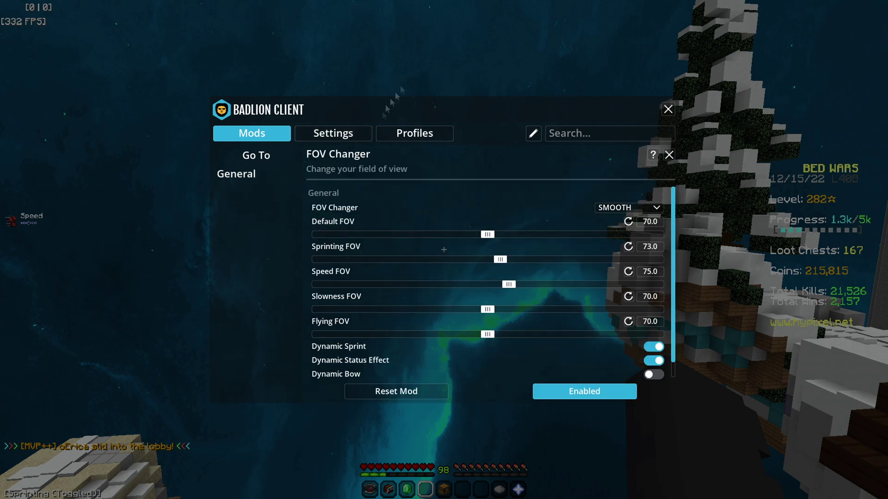
pyautogui.moveTo(675, 200); pyautogui.dragTo(676, 240)
pyautogui.scroll(1, 676, 235)
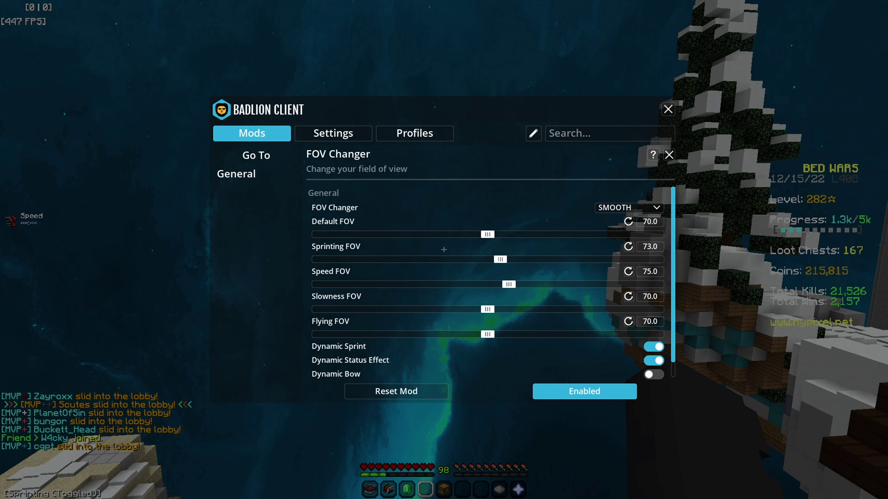
pyautogui.click(669, 155)
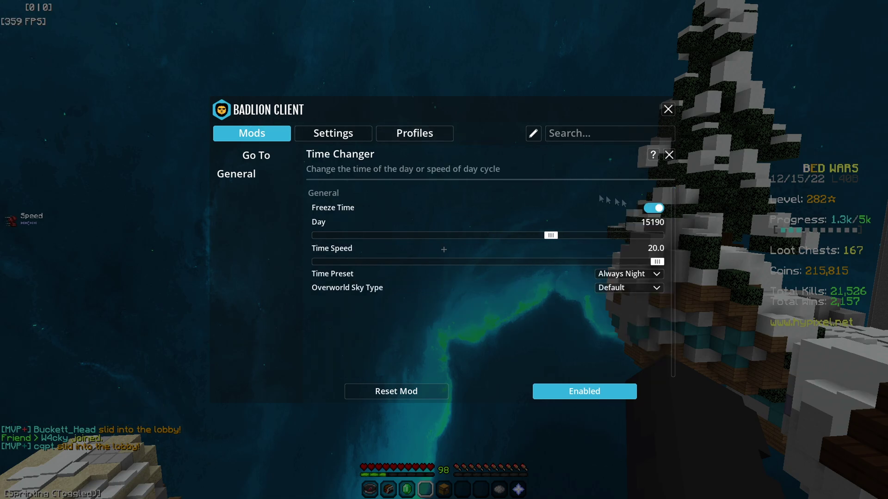
pyautogui.click(669, 155)
pyautogui.click(486, 198)
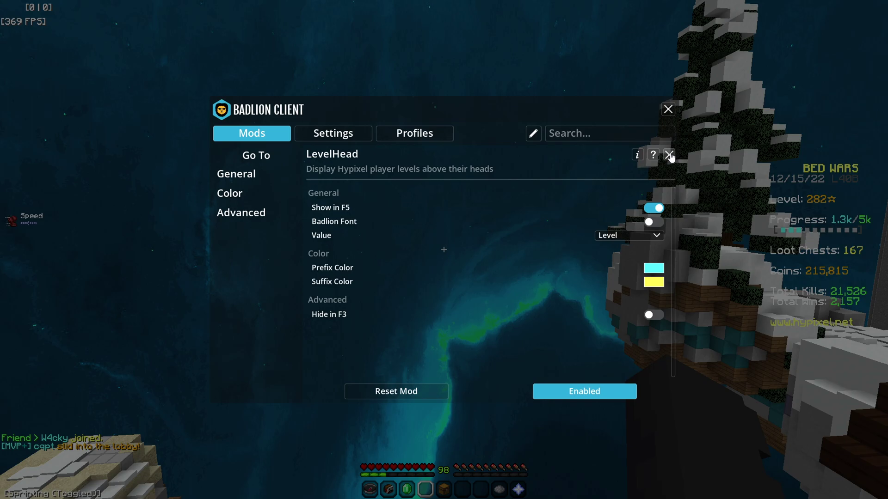
pyautogui.click(669, 155)
# Scroll through the FPS and CPS mod settings and return to the mods grid.
pyautogui.click(537, 199)
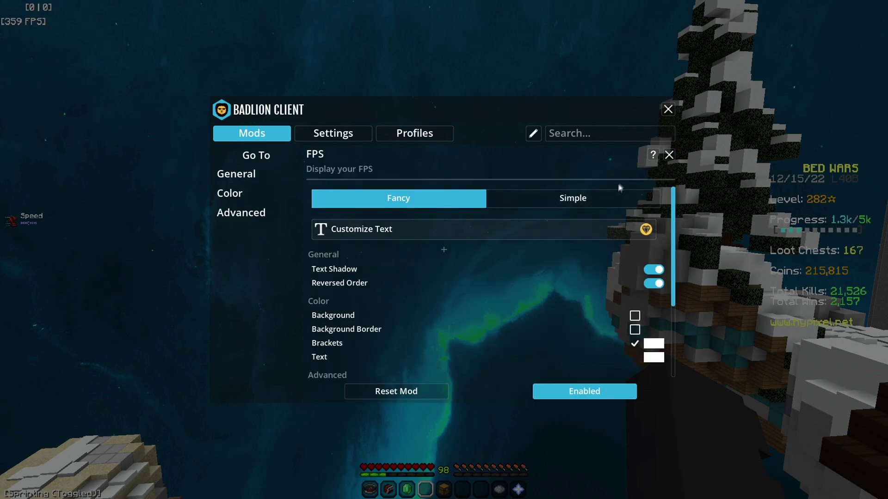
pyautogui.scroll(-4, 690, 235)
pyautogui.scroll(4, 679, 194)
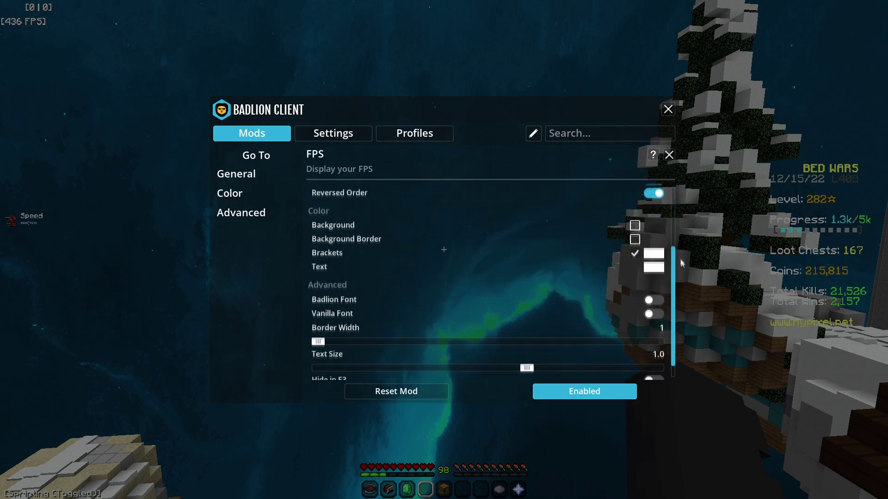
pyautogui.click(669, 155)
pyautogui.click(634, 198)
pyautogui.scroll(-4, 676, 282)
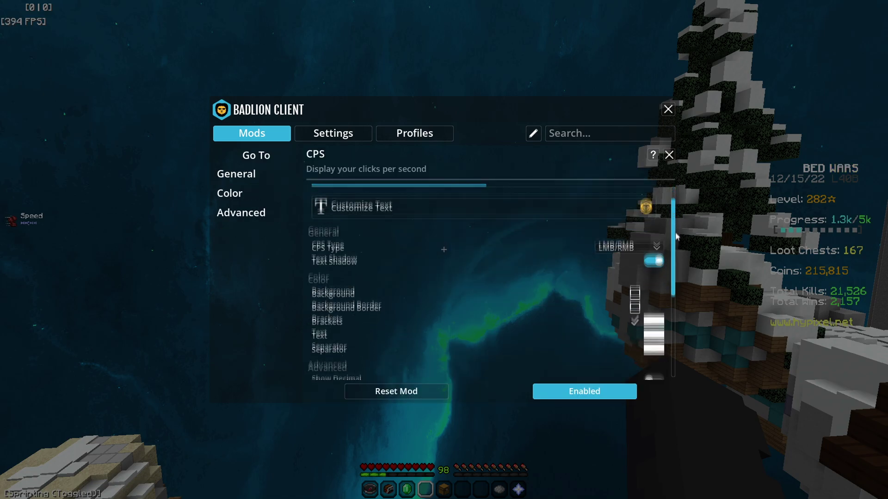
pyautogui.scroll(5, 676, 282)
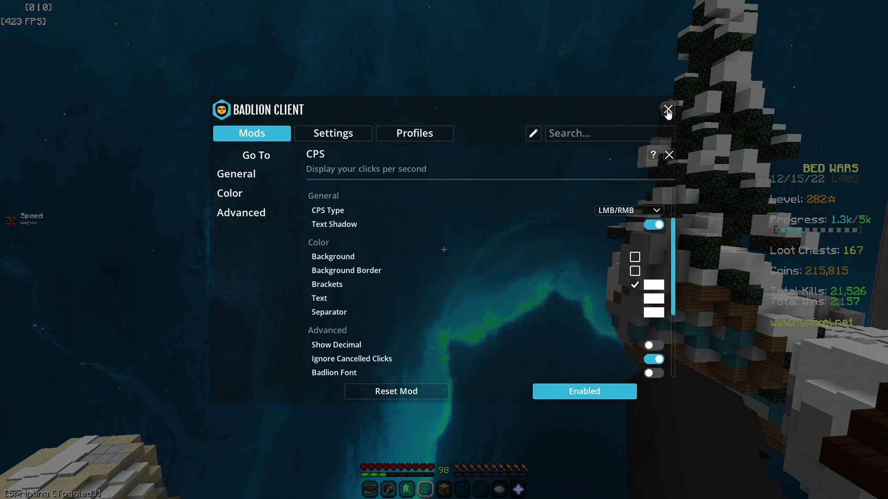
pyautogui.click(669, 155)
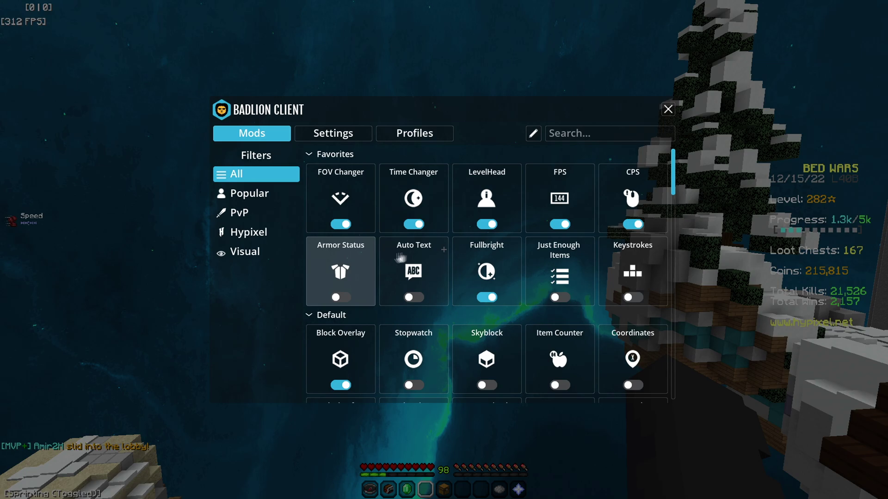
# Disable the Fullbright mod so the game is darker.
pyautogui.click(466, 274)
pyautogui.click(585, 392)
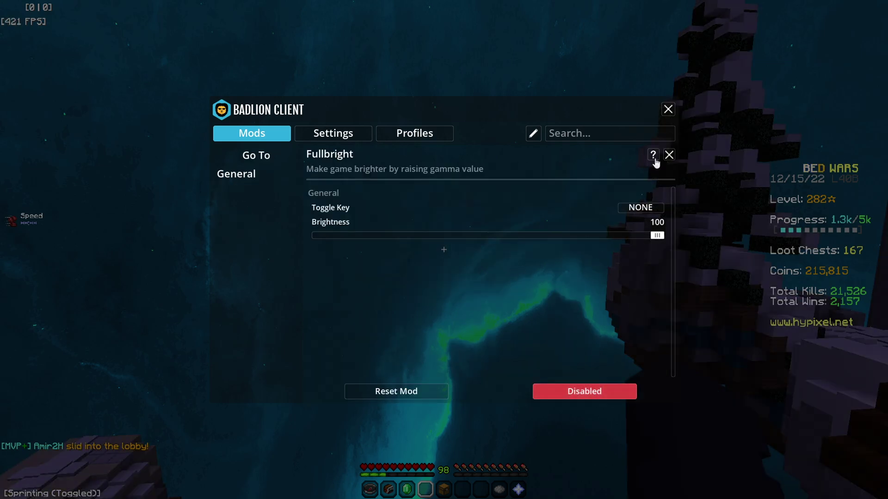
pyautogui.click(668, 155)
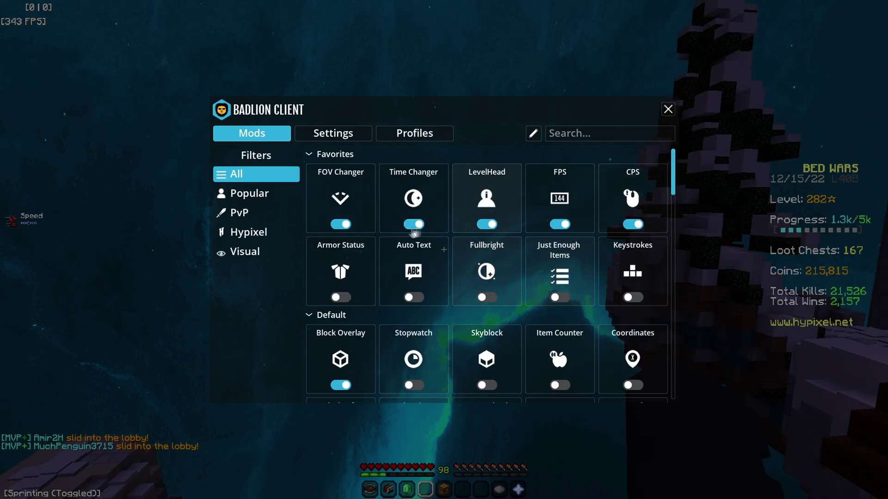
# Toggle Keystrokes on and back off, then view Block Overlay's outline colour.
pyautogui.scroll(-1, 545, 249)
pyautogui.click(633, 243)
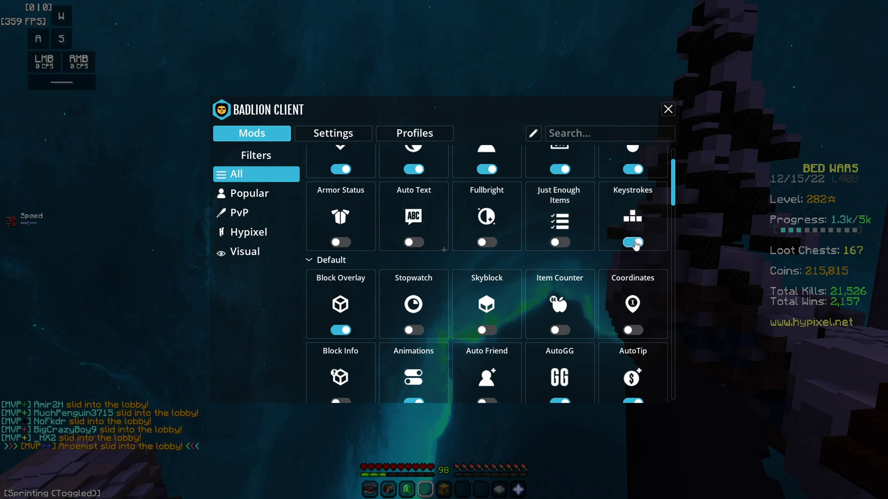
pyautogui.click(633, 243)
pyautogui.click(340, 300)
pyautogui.click(658, 313)
# Check Block Overlay's fill colour and close its settings.
pyautogui.click(652, 331)
pyautogui.click(653, 322)
pyautogui.click(650, 333)
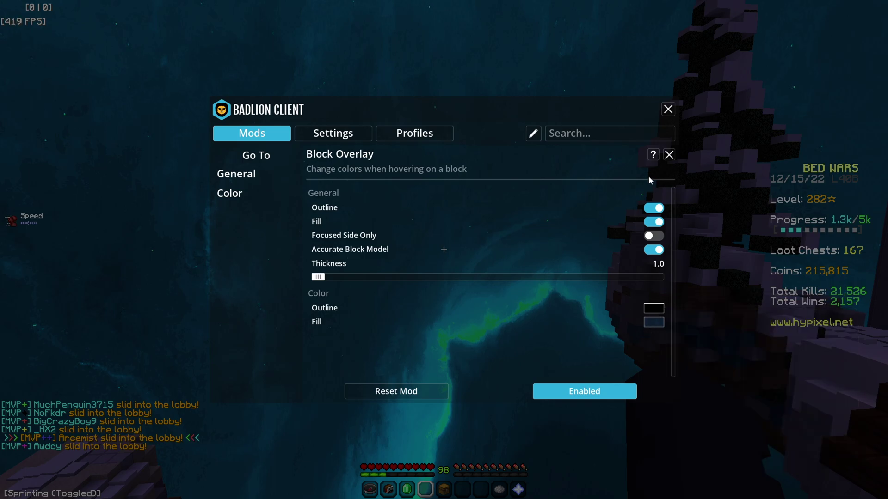
pyautogui.click(669, 155)
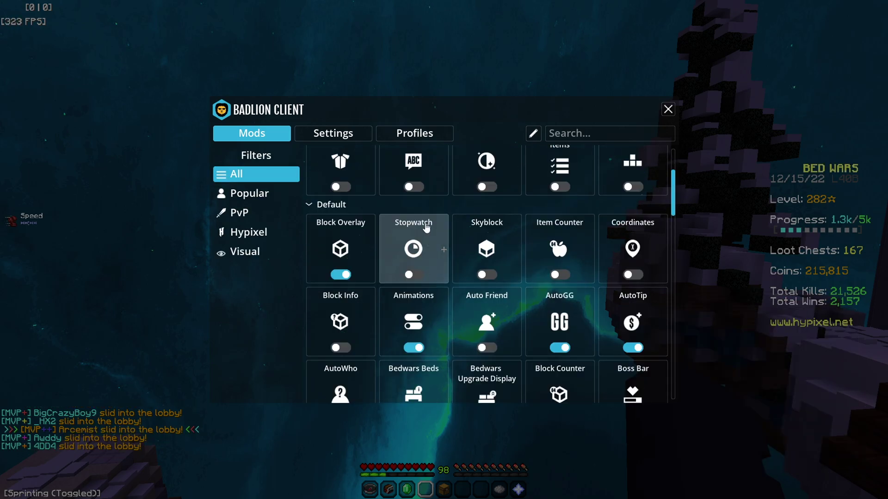
# Scroll through the Animations mod settings and return to the mods list.
pyautogui.scroll(-1, 463, 259)
pyautogui.click(414, 262)
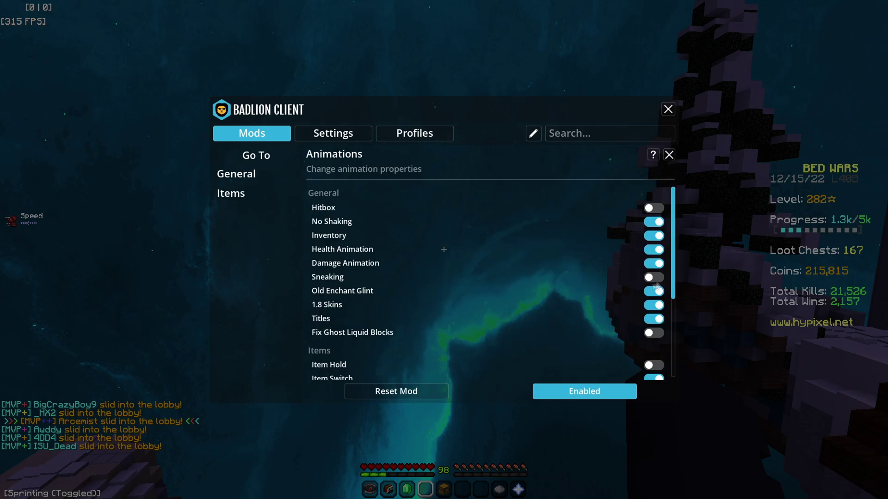
pyautogui.moveTo(675, 219); pyautogui.dragTo(667, 313)
pyautogui.scroll(3, 645, 332)
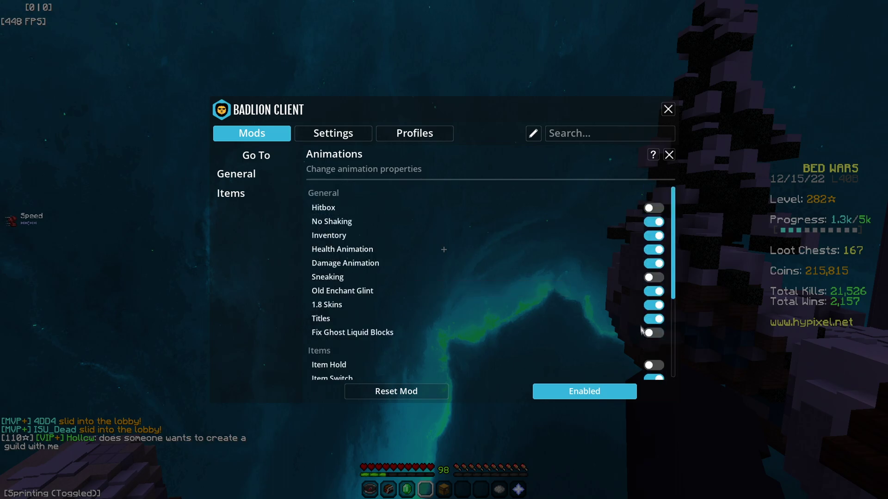
pyautogui.click(668, 155)
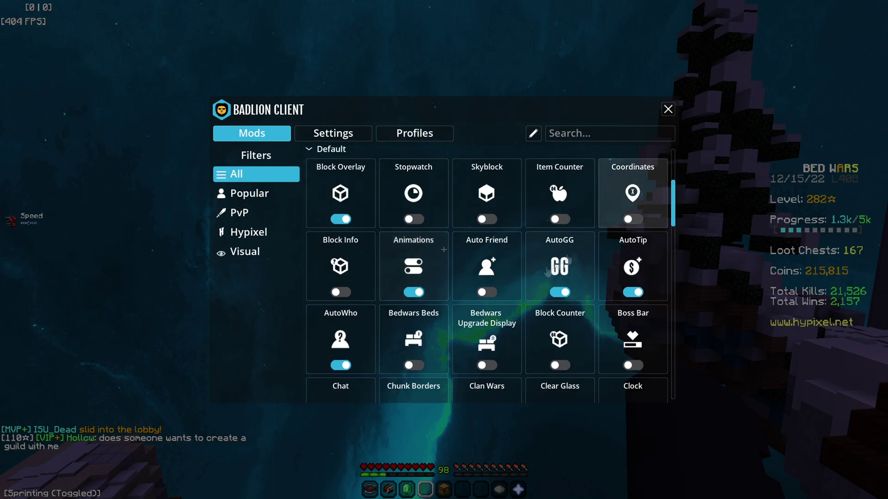
# Check the AutoGG custom gg messages and AutoTip options, then close back to the mods grid.
pyautogui.click(527, 258)
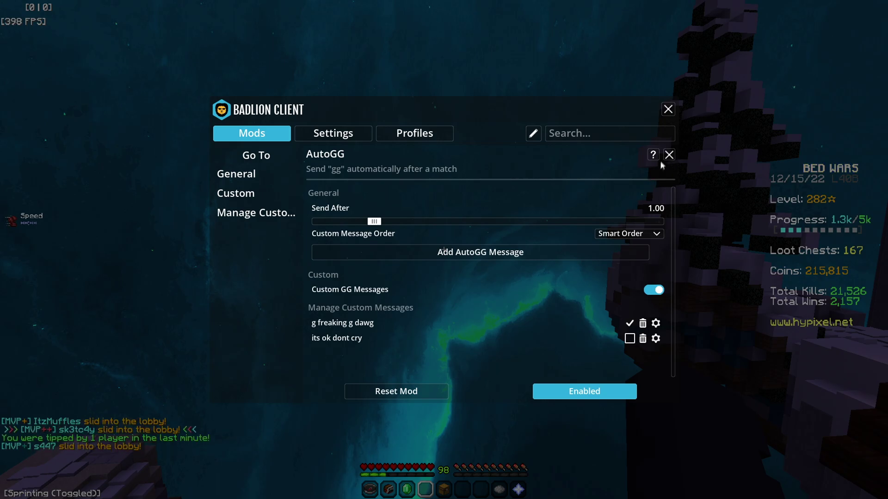
pyautogui.click(669, 155)
pyautogui.click(657, 164)
pyautogui.click(670, 154)
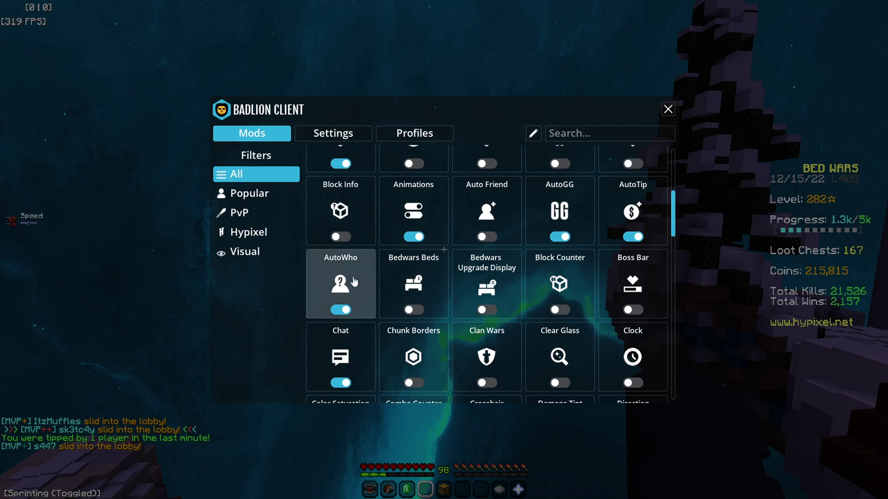
# Scroll through the Chat mod settings and close them.
pyautogui.scroll(-2, 602, 287)
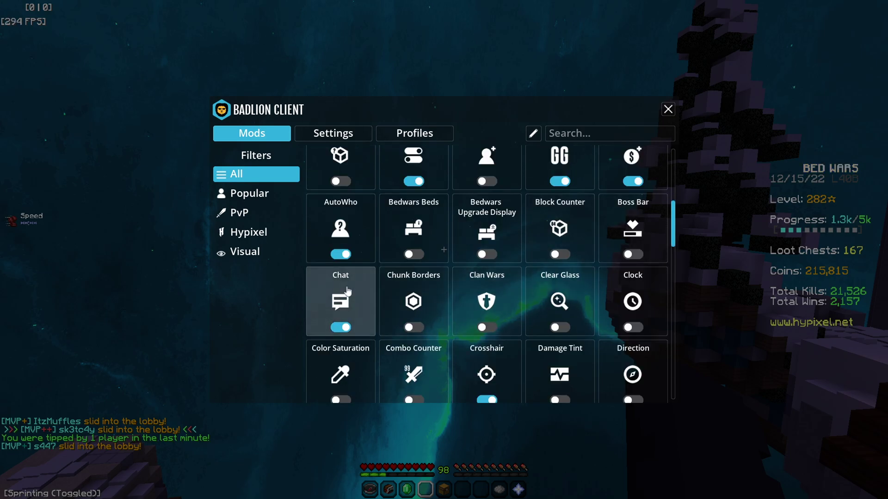
pyautogui.click(341, 286)
pyautogui.scroll(-5, 664, 249)
pyautogui.scroll(-2, 675, 323)
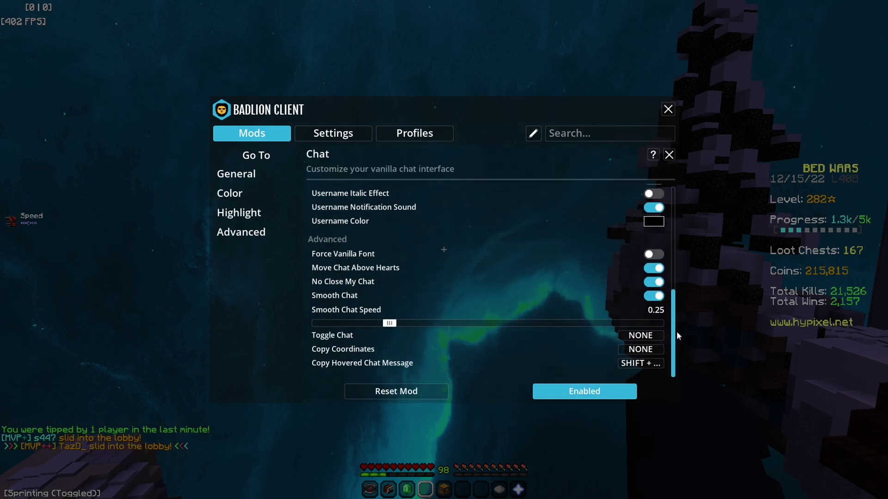
pyautogui.scroll(6, 684, 259)
pyautogui.click(669, 154)
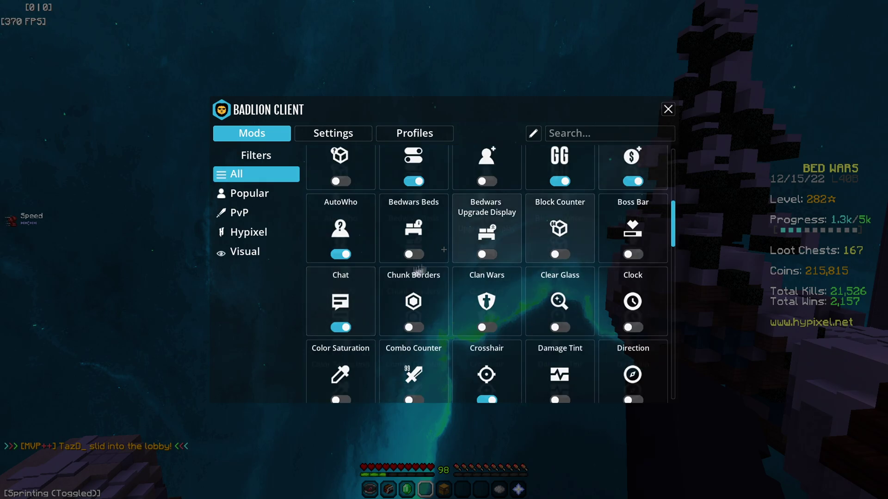
# Look through all the Crosshair mod options and close them.
pyautogui.scroll(-1, 408, 271)
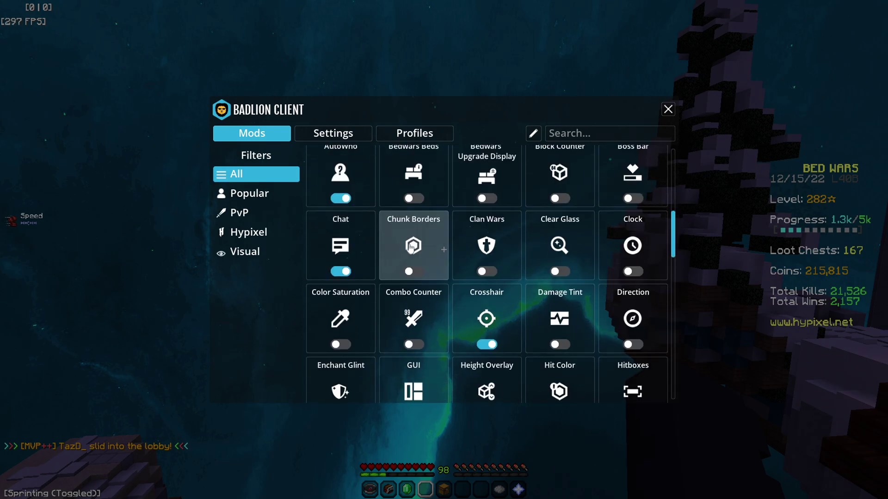
pyautogui.click(488, 292)
pyautogui.scroll(-5, 572, 268)
pyautogui.scroll(5, 521, 289)
pyautogui.scroll(-5, 440, 268)
pyautogui.scroll(-5, 427, 265)
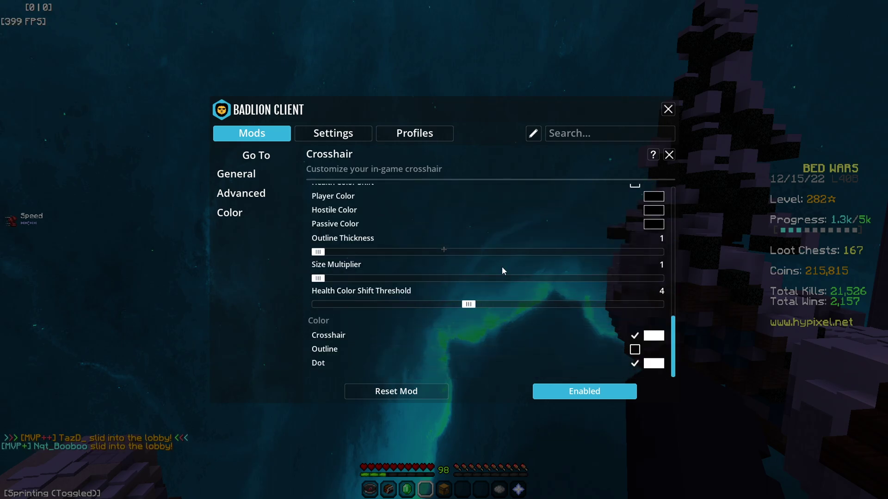
pyautogui.moveTo(673, 338); pyautogui.dragTo(675, 194)
pyautogui.click(674, 155)
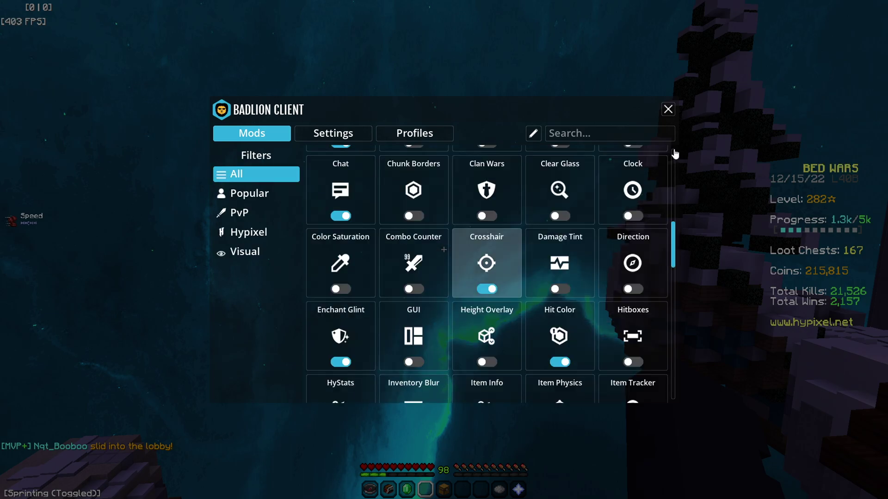
# Glance at Damage Tint, then bring up Enchant Glint's glint colour picker.
pyautogui.click(572, 252)
pyautogui.click(666, 152)
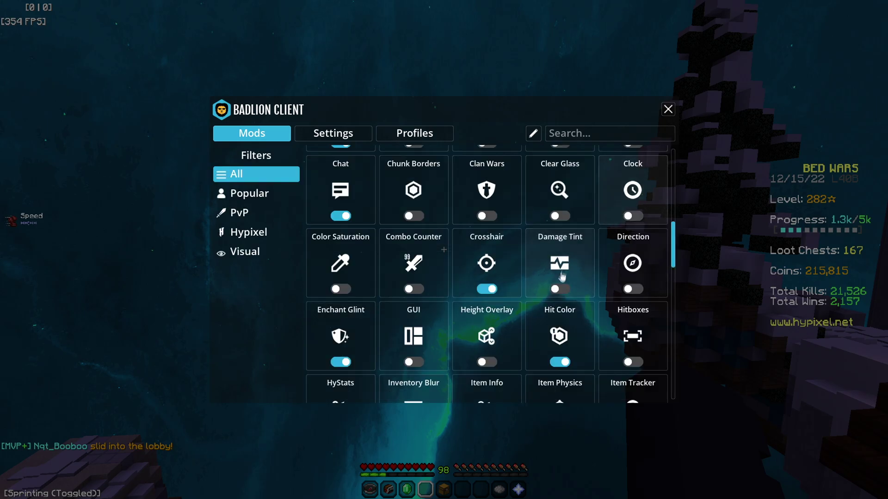
pyautogui.scroll(-2, 555, 194)
pyautogui.scroll(1, 553, 183)
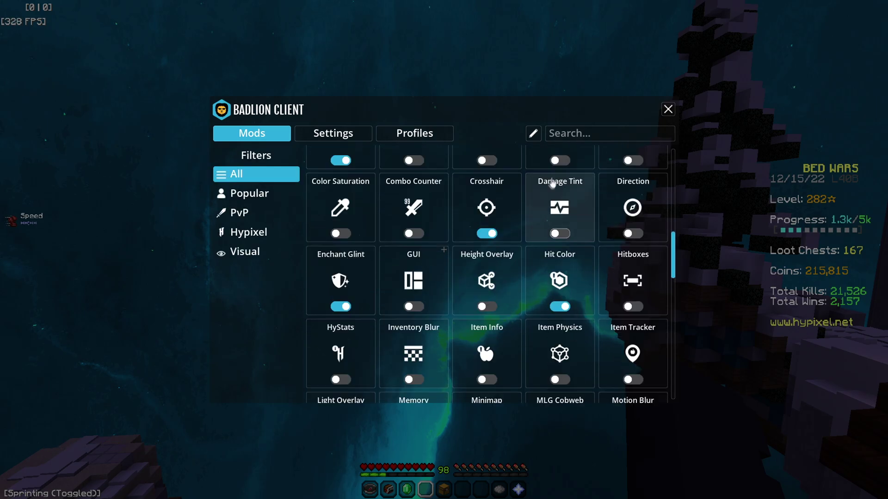
pyautogui.click(356, 273)
pyautogui.click(658, 223)
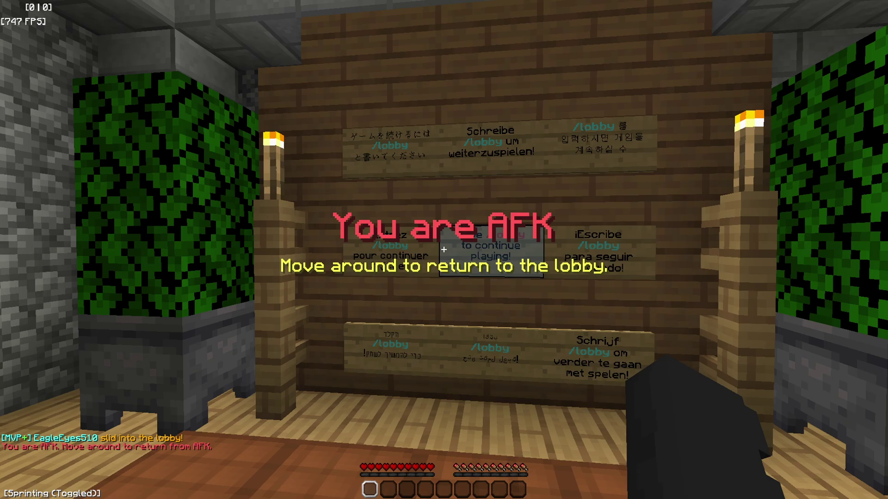
# Reopen the Badlion menu with Right Shift, check Hit Color's FF0000 colour, and return to the mods grid.
pyautogui.press('Shift_R')
pyautogui.click(652, 208)
pyautogui.click(662, 166)
pyautogui.click(667, 152)
# Look over the Motion Blur and Name History mod settings.
pyautogui.scroll(-3, 613, 278)
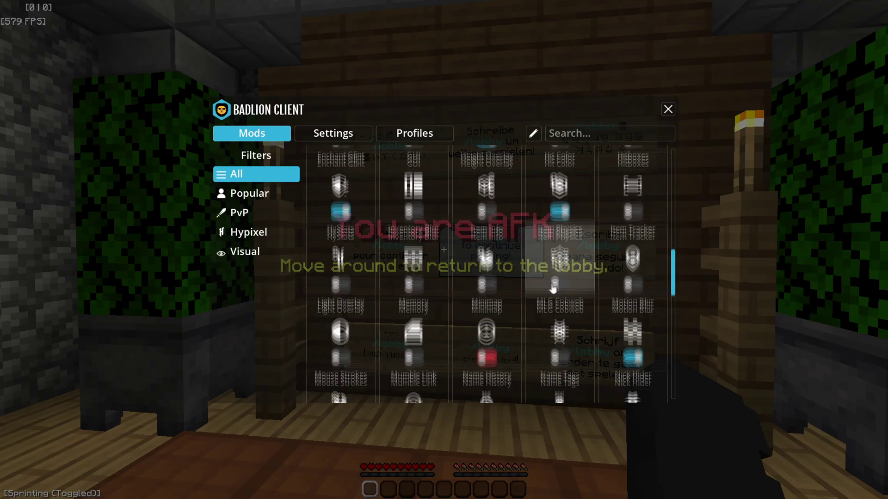
pyautogui.click(654, 289)
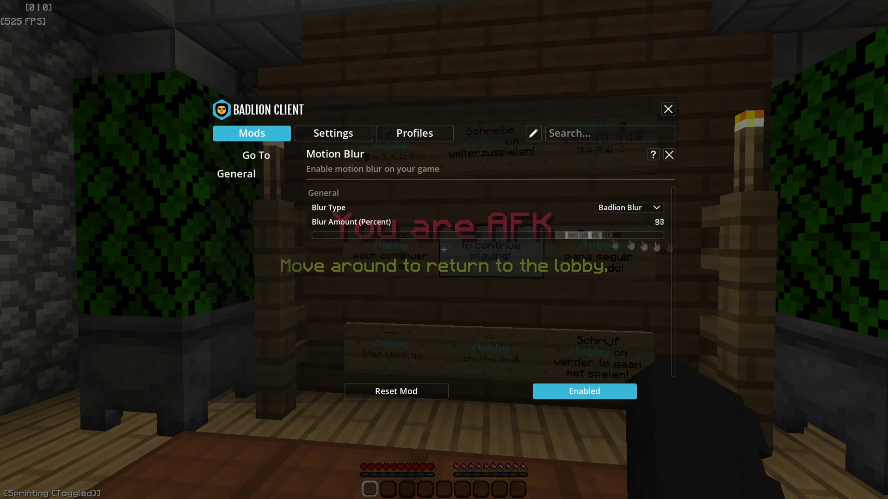
pyautogui.click(669, 154)
pyautogui.scroll(-2, 653, 175)
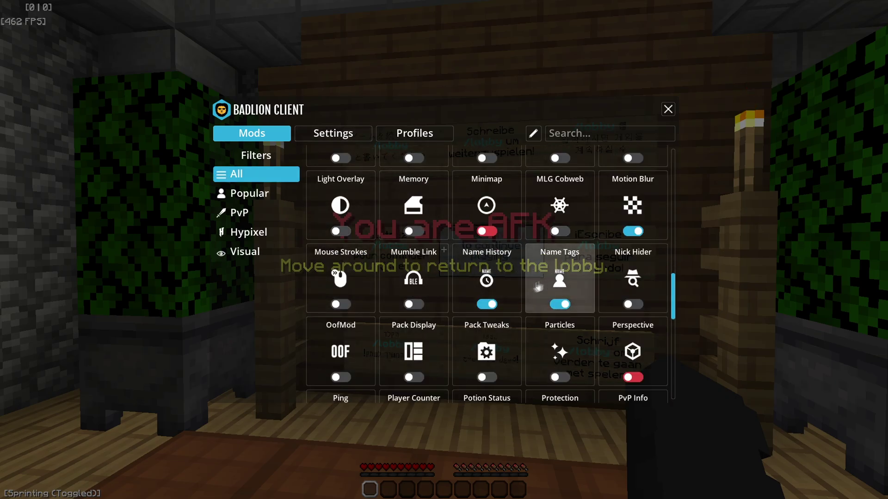
pyautogui.click(508, 268)
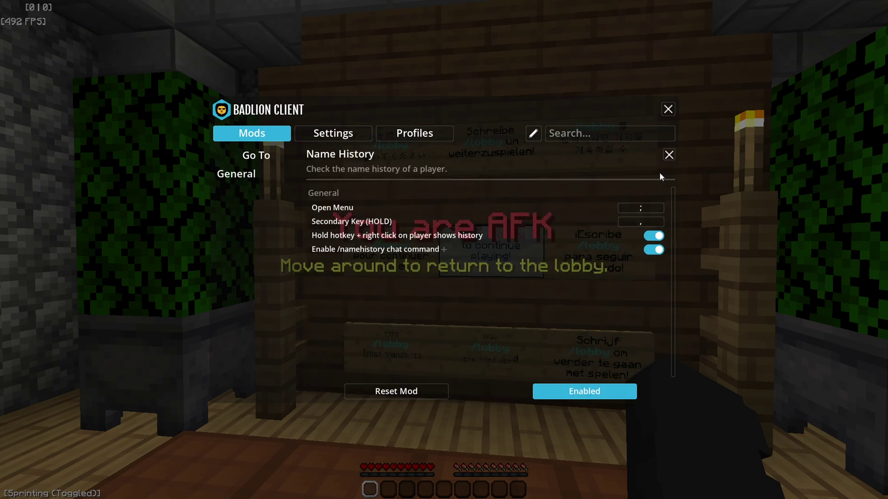
pyautogui.click(669, 155)
# Scroll through Name Tags settings, then bring up the Protection mod's settings.
pyautogui.click(633, 277)
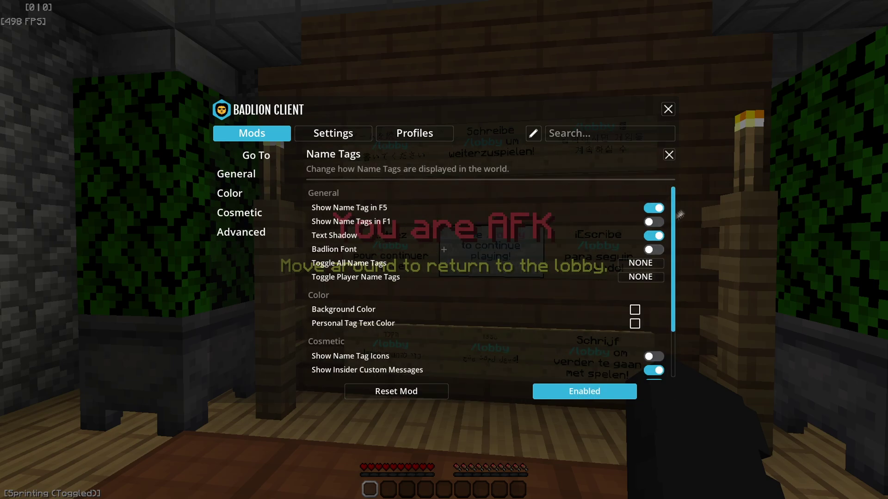
pyautogui.moveTo(673, 205); pyautogui.dragTo(668, 283)
pyautogui.click(669, 154)
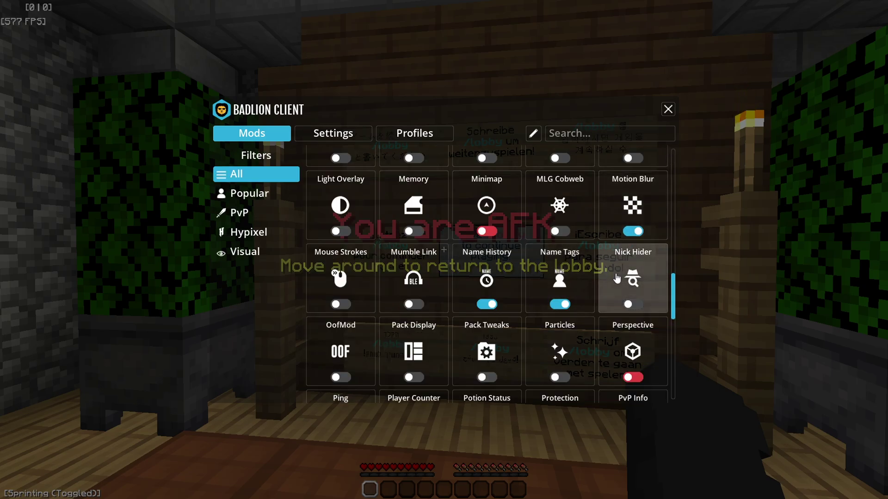
pyautogui.scroll(-2, 620, 272)
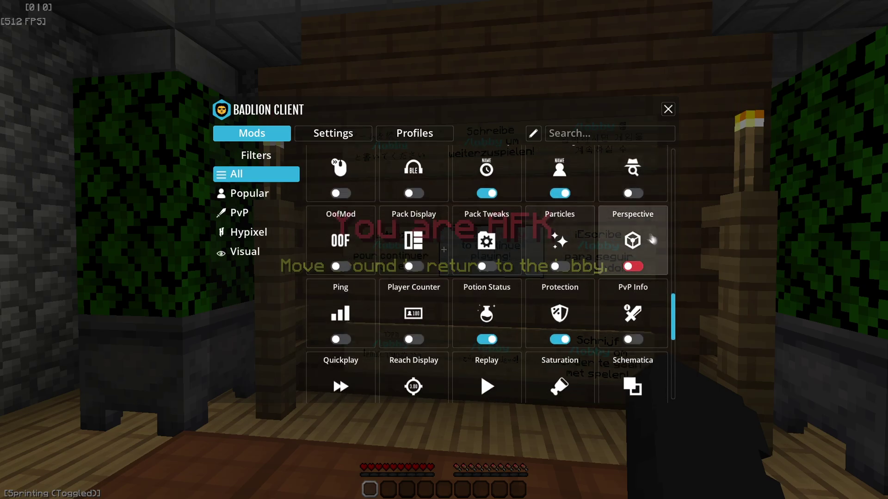
pyautogui.scroll(-2, 596, 241)
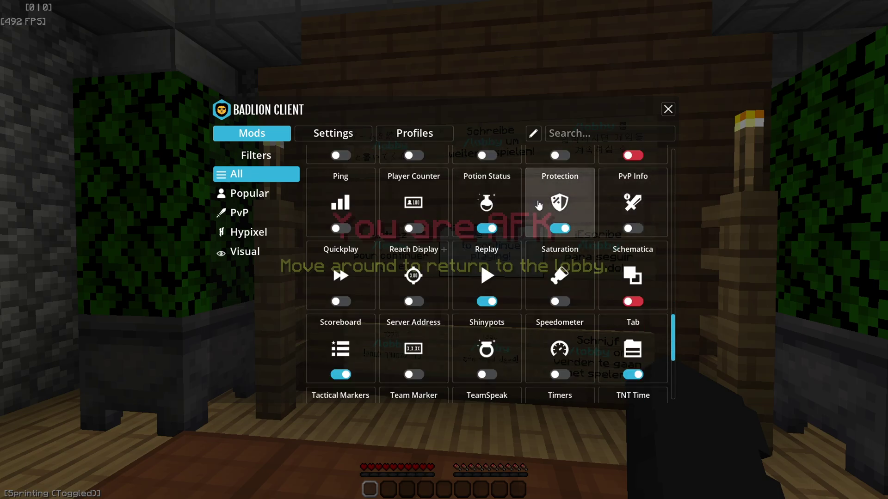
pyautogui.click(540, 205)
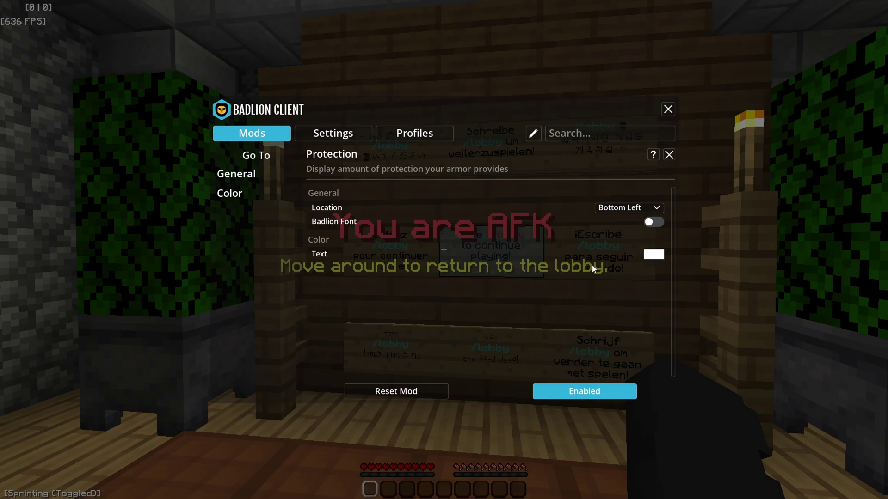
pyautogui.click(668, 155)
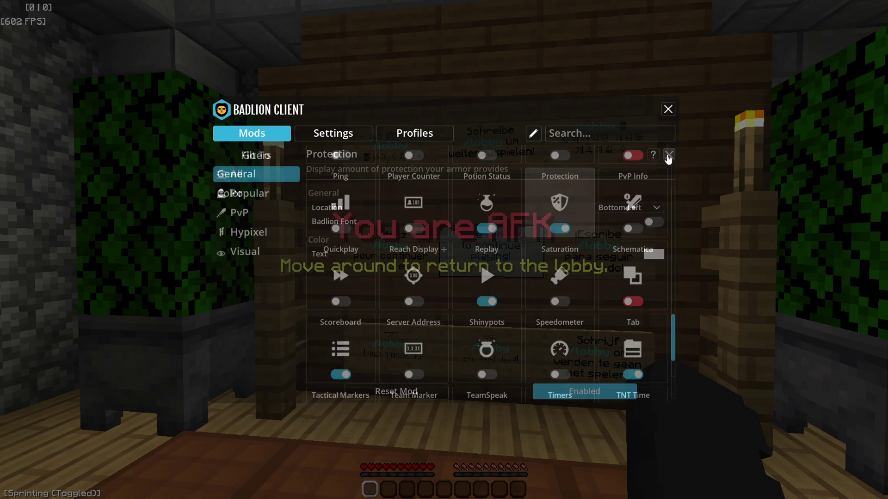
pyautogui.click(495, 176)
pyautogui.scroll(-2, 672, 229)
pyautogui.scroll(-6, 672, 230)
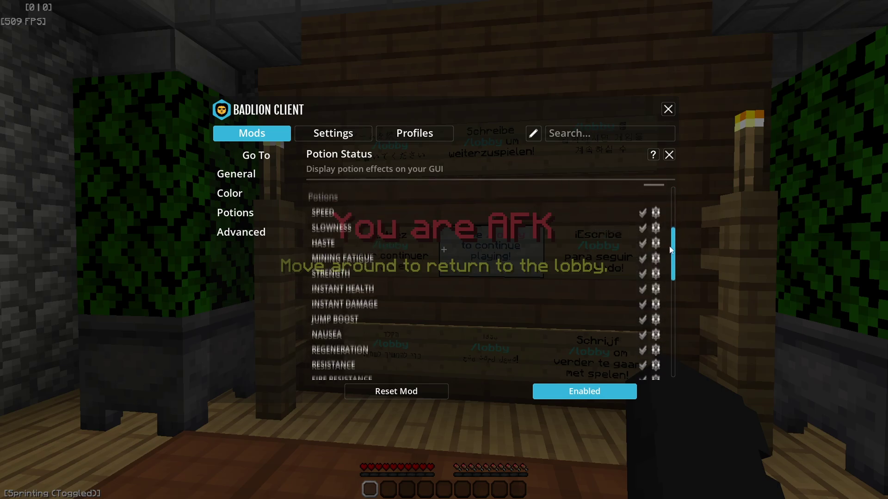
pyautogui.scroll(-2, 664, 330)
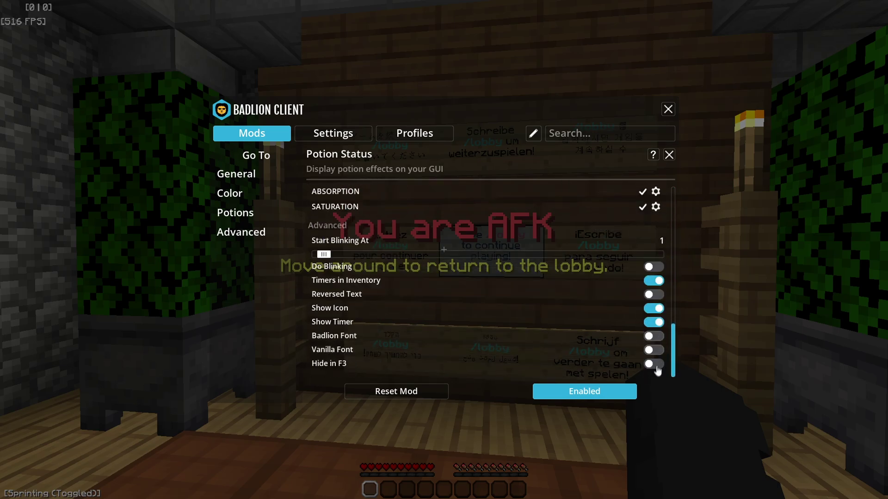
pyautogui.click(669, 155)
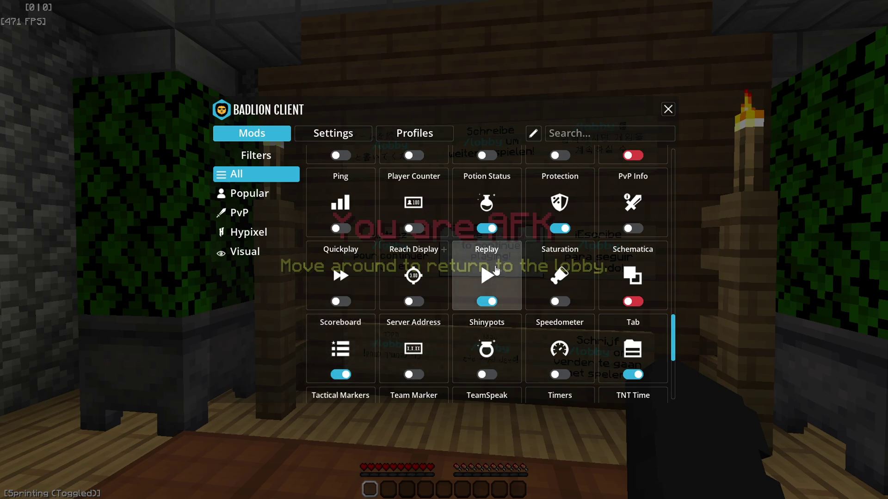
pyautogui.click(495, 271)
pyautogui.click(669, 155)
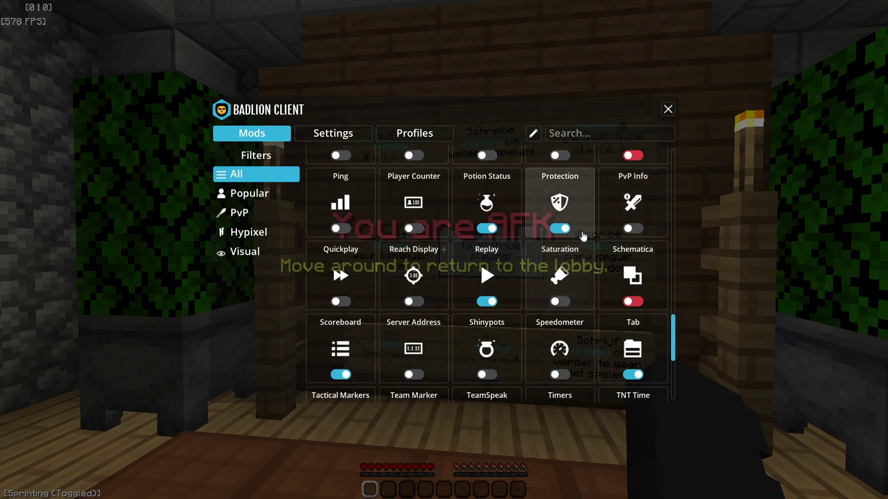
pyautogui.scroll(-1, 618, 263)
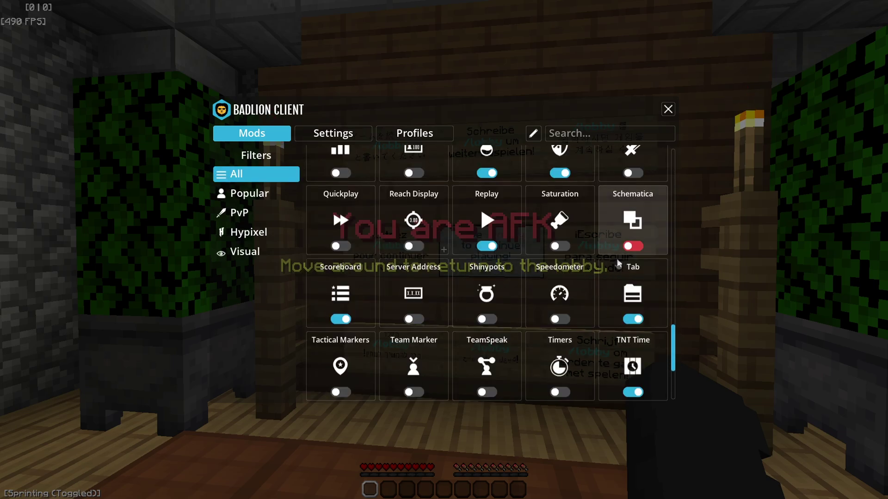
pyautogui.click(619, 215)
pyautogui.click(669, 155)
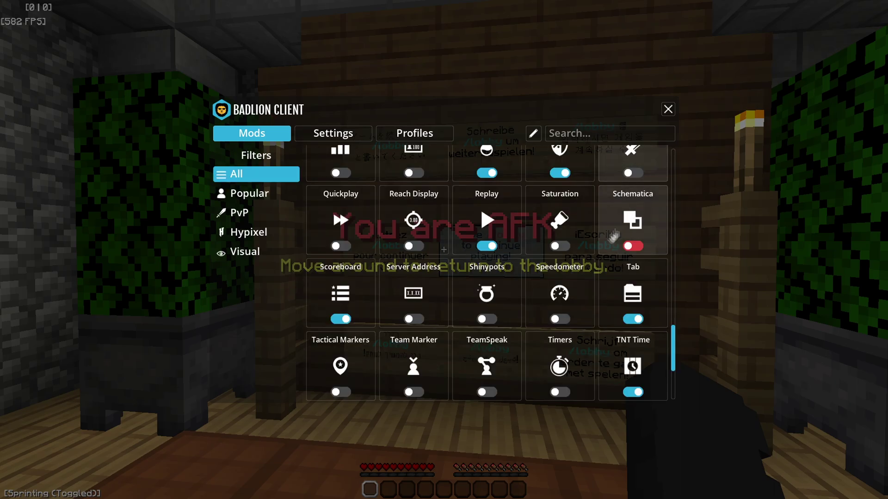
pyautogui.click(340, 291)
pyautogui.scroll(-3, 668, 190)
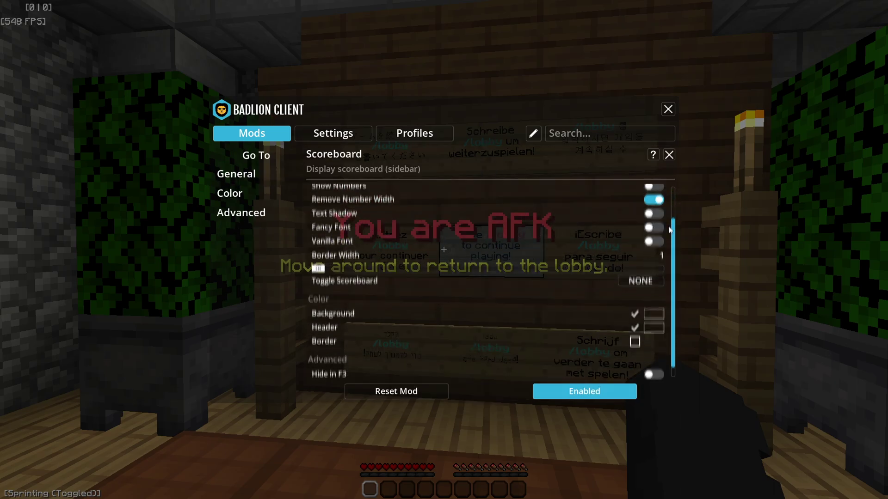
pyautogui.click(669, 155)
pyautogui.scroll(-2, 531, 268)
pyautogui.click(642, 227)
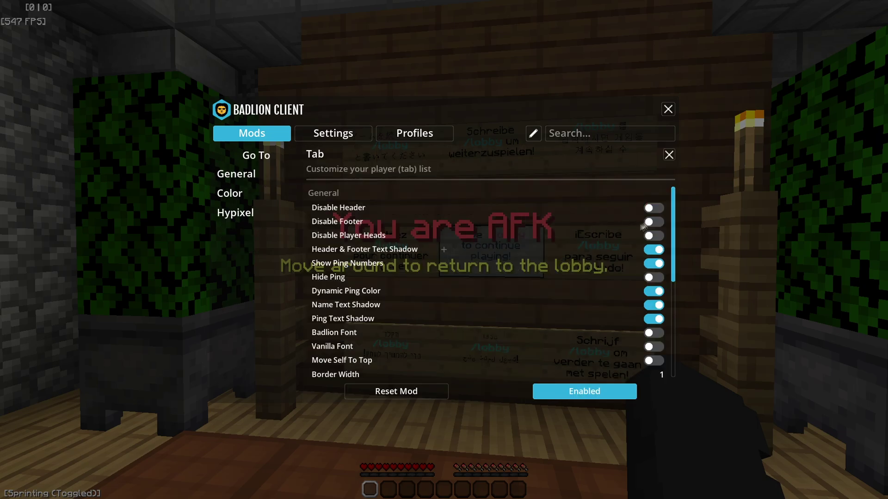
pyautogui.scroll(-6, 673, 198)
pyautogui.click(669, 155)
pyautogui.click(640, 266)
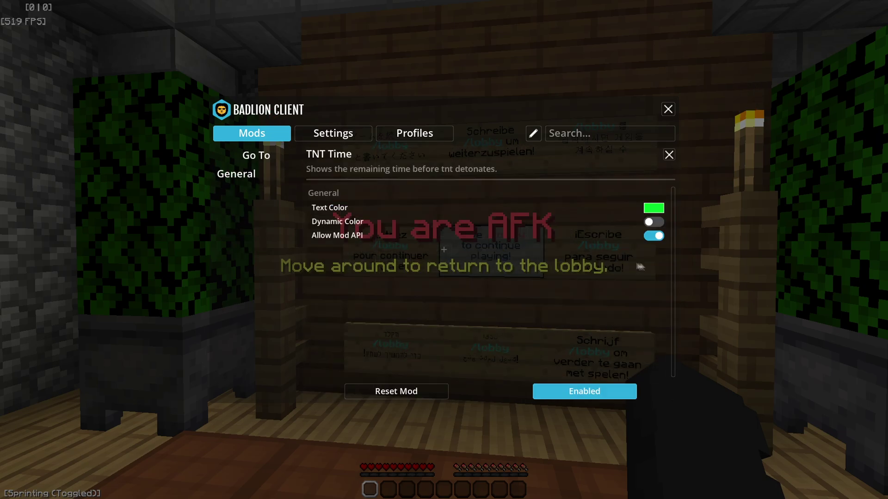
pyautogui.click(670, 155)
# Scroll through the ToggleSprint mod options and close them.
pyautogui.scroll(-1, 491, 273)
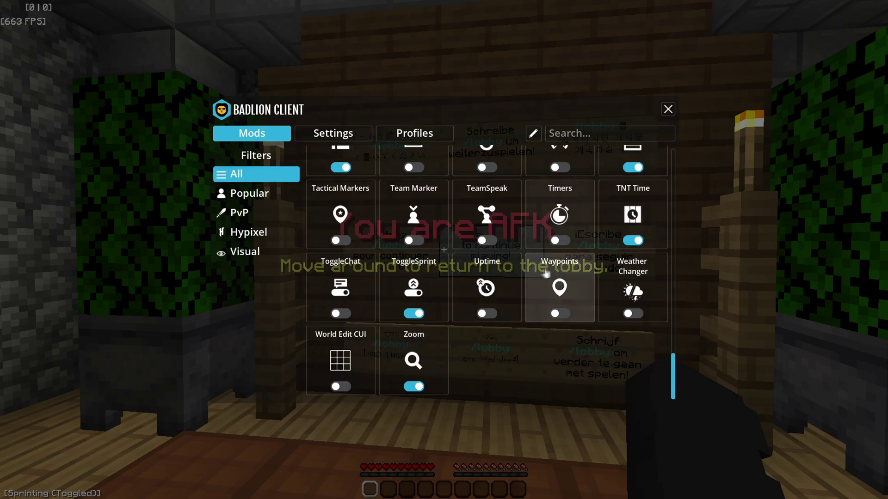
pyautogui.click(442, 271)
pyautogui.scroll(-4, 672, 198)
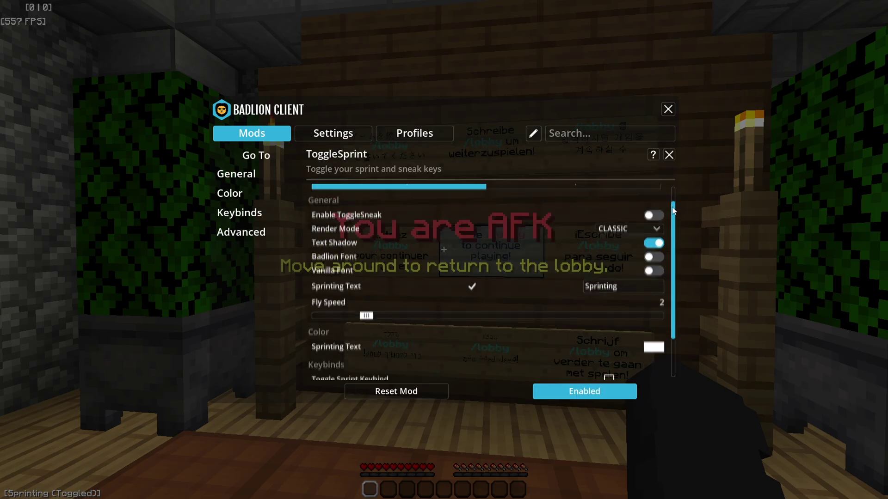
pyautogui.scroll(1, 685, 218)
pyautogui.scroll(2, 685, 219)
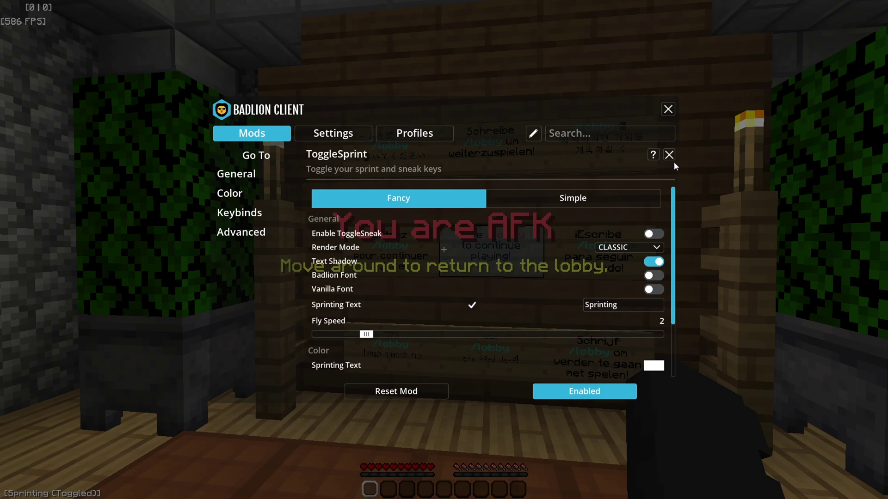
pyautogui.click(669, 155)
# Review the Zoom mod and close it to reach Settings > General.
pyautogui.click(415, 343)
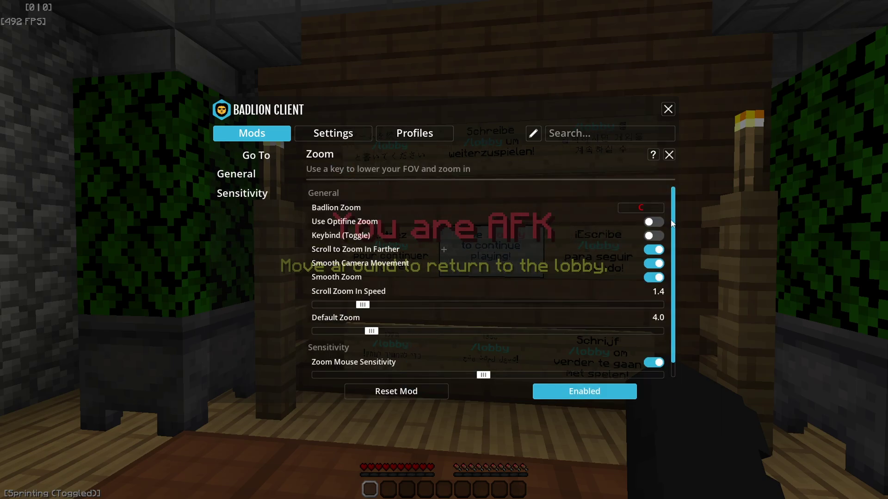
pyautogui.moveTo(673, 200); pyautogui.dragTo(673, 225)
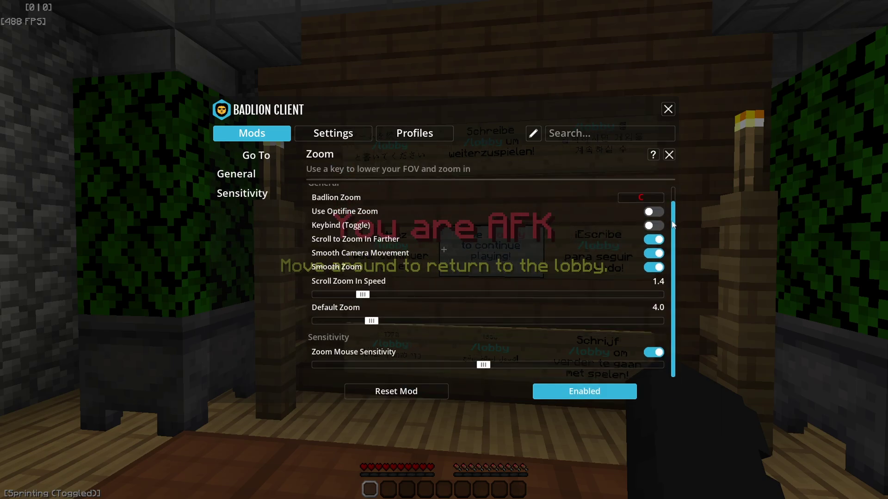
pyautogui.click(669, 155)
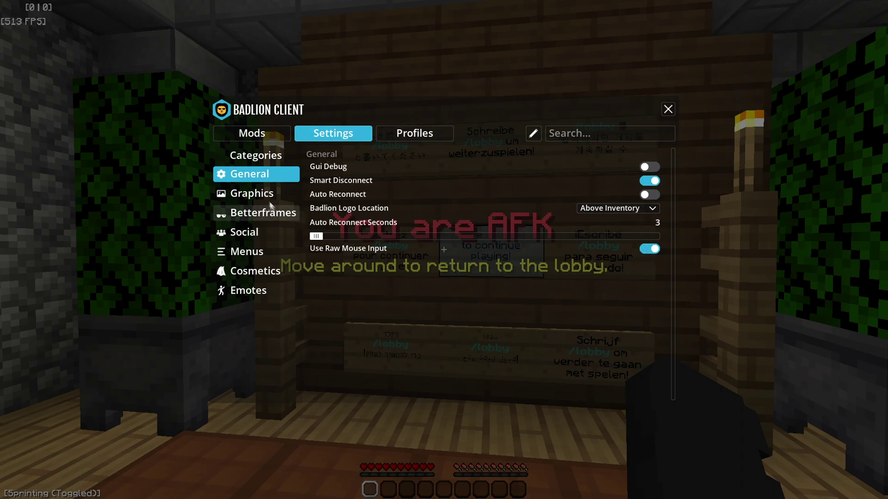
# View the Graphics and Betterframes settings, then close the client menu.
pyautogui.click(252, 193)
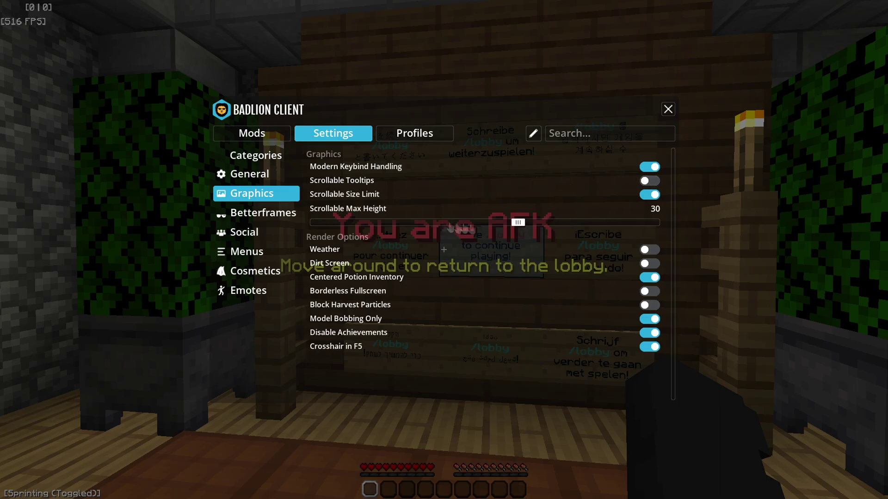
pyautogui.click(263, 213)
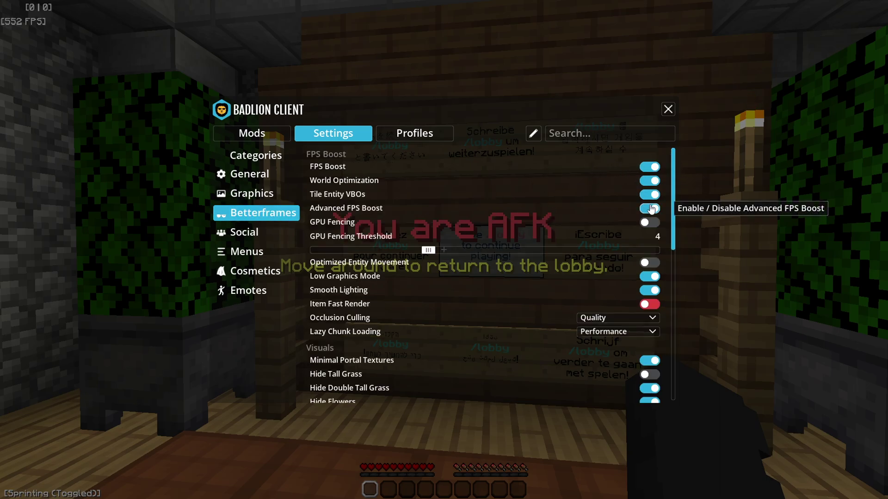
pyautogui.press('Escape')
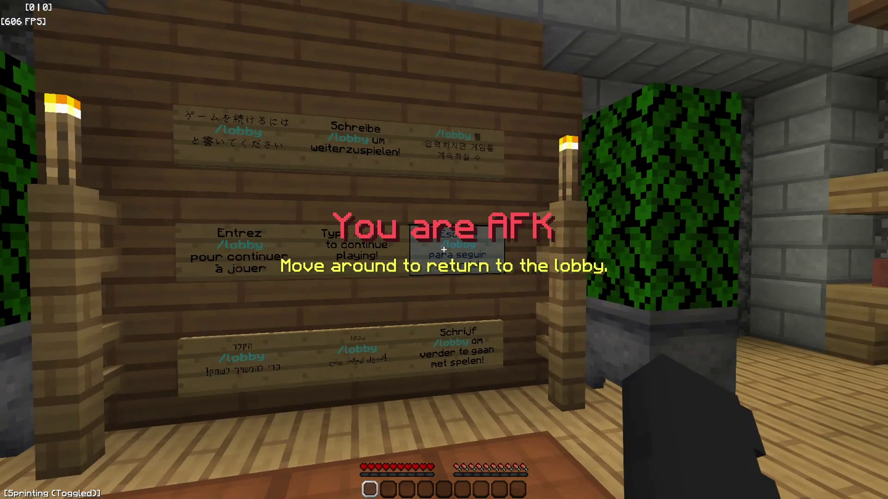
# Walk around to leave AFK for the Bed Wars lobby, select hotbar slot 4, and reopen the Badlion menu.
pyautogui.press('F5')
pyautogui.press('F5')
pyautogui.press('w')
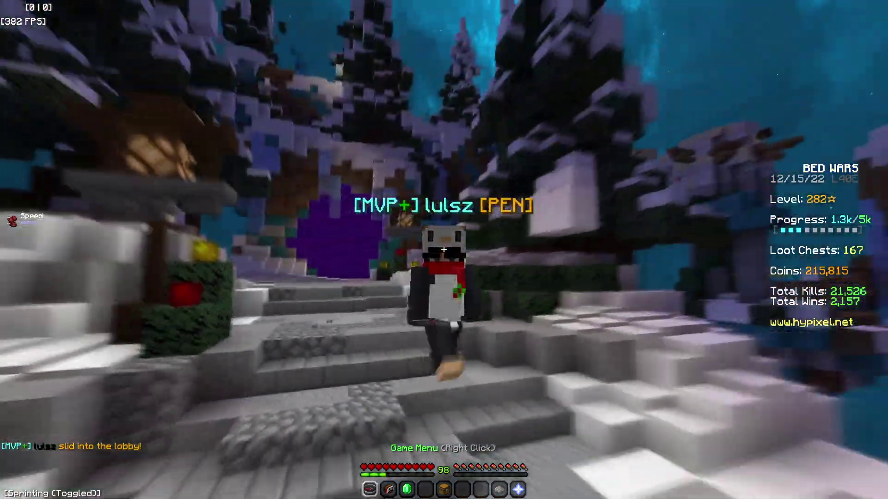
pyautogui.press('F5')
pyautogui.press('4')
pyautogui.press('Shift_R')
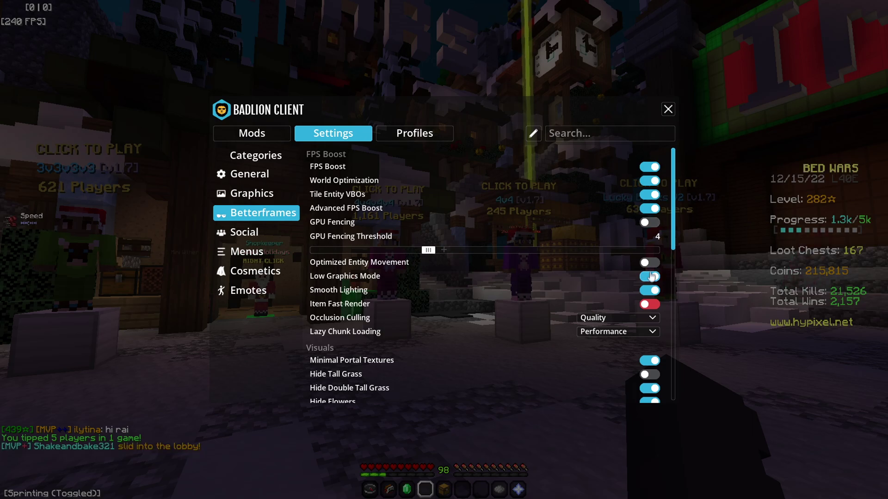
# Look through the Betterframes, Social, Menus and Cosmetics settings categories.
pyautogui.moveTo(674, 231); pyautogui.dragTo(670, 388)
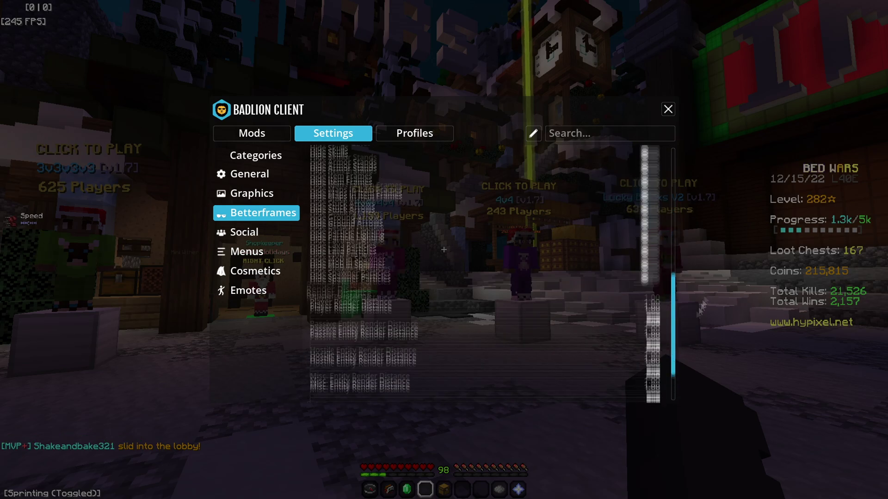
pyautogui.click(256, 232)
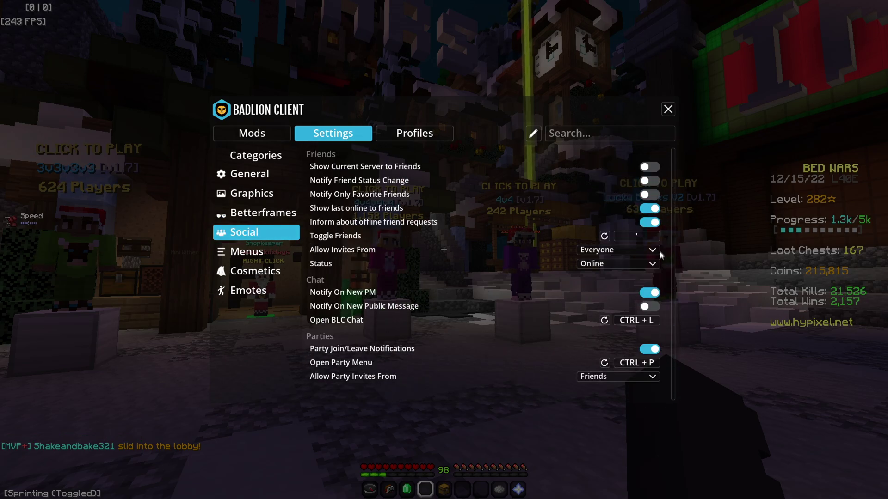
pyautogui.click(256, 251)
pyautogui.scroll(-2, 667, 226)
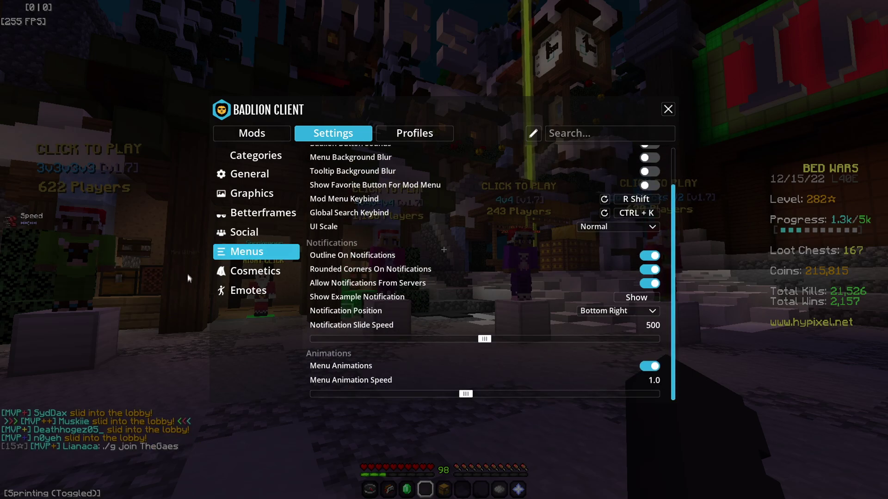
pyautogui.click(222, 272)
pyautogui.scroll(-3, 643, 335)
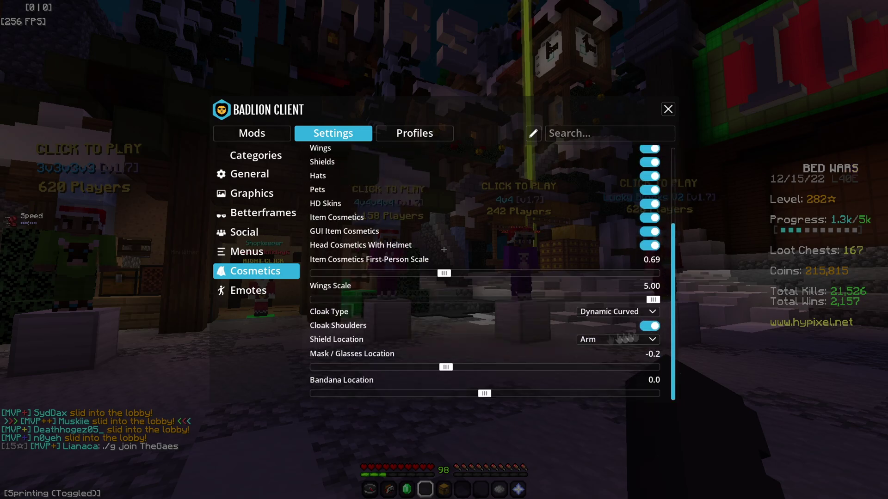
pyautogui.scroll(-3, 643, 335)
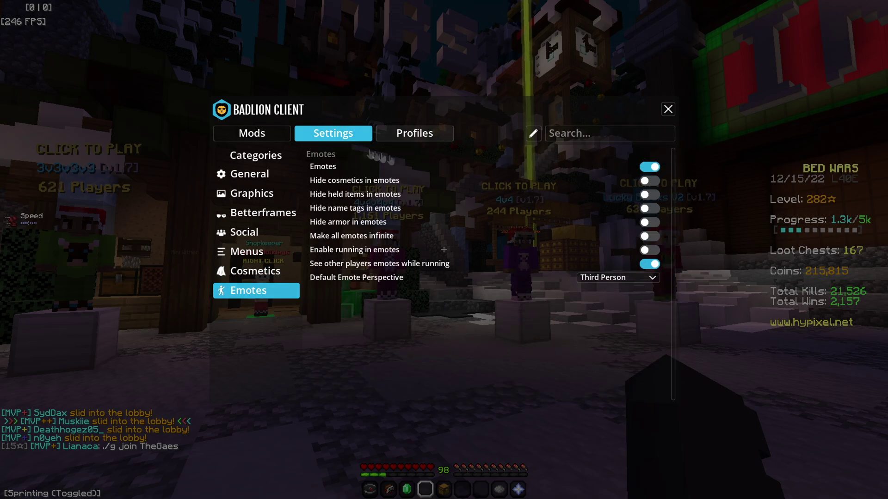
# Browse the saved mod profiles (main, mine, white), then switch to OBS Studio.
pyautogui.click(415, 133)
pyautogui.scroll(-2, 252, 291)
pyautogui.scroll(-1, 252, 291)
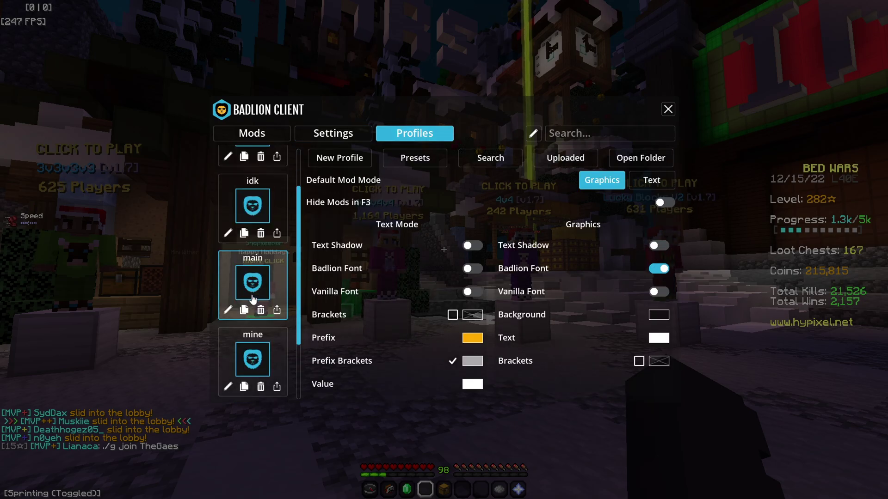
pyautogui.scroll(1, 293, 252)
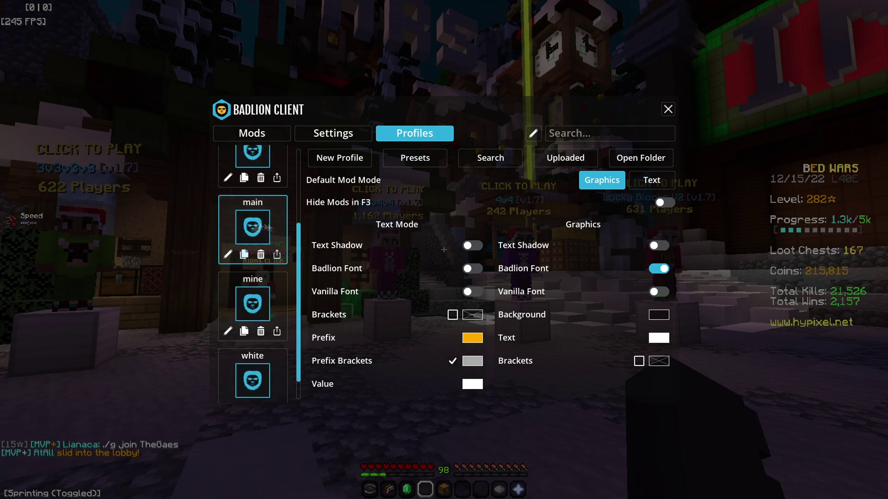
pyautogui.hotkey('alt', 'Tab')
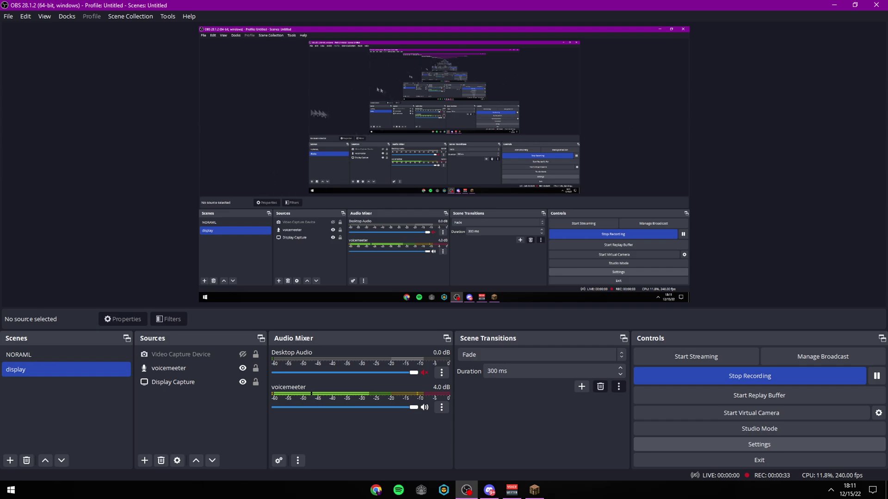
# Open OBS Settings and move the dialog up and to the left.
pyautogui.click(760, 445)
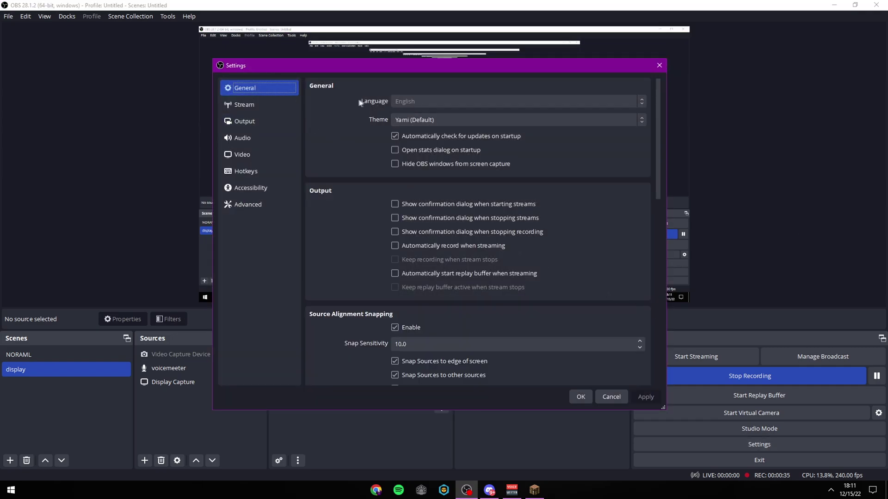
pyautogui.moveTo(421, 69); pyautogui.dragTo(402, 47)
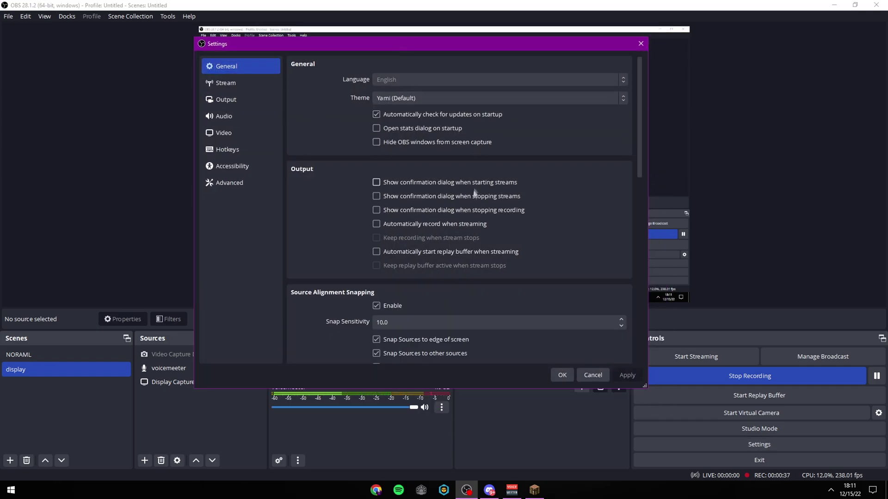
pyautogui.scroll(-10, 474, 191)
pyautogui.moveTo(639, 222); pyautogui.dragTo(643, 303)
# Review recording output: CBR 100000 Kbps, x264 ultrafast, then the 160-bitrate audio tracks.
pyautogui.click(243, 100)
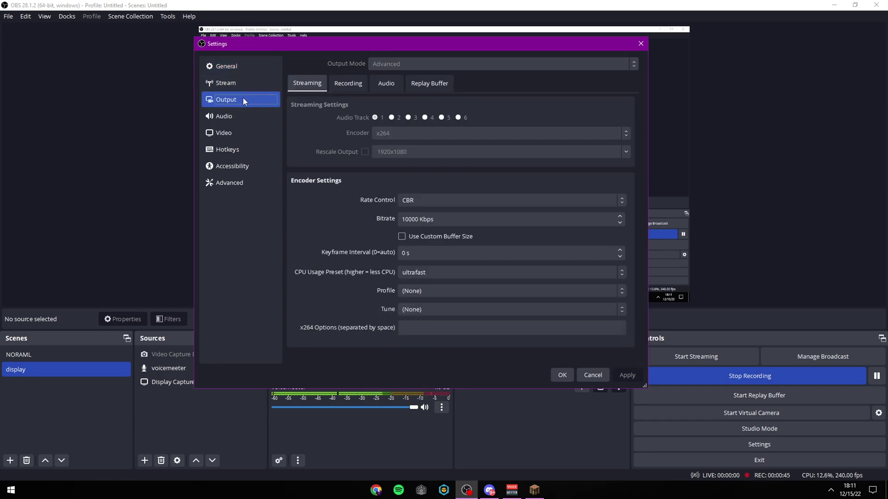
pyautogui.click(347, 83)
pyautogui.moveTo(636, 126)
pyautogui.mouseDown()
pyautogui.moveTo(638, 274)
pyautogui.moveTo(642, 116)
pyautogui.mouseUp()
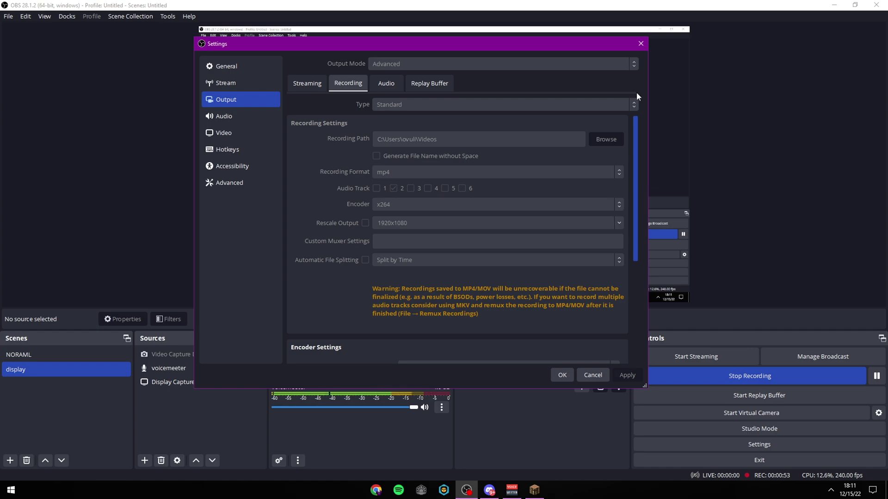
pyautogui.moveTo(636, 122); pyautogui.dragTo(649, 165)
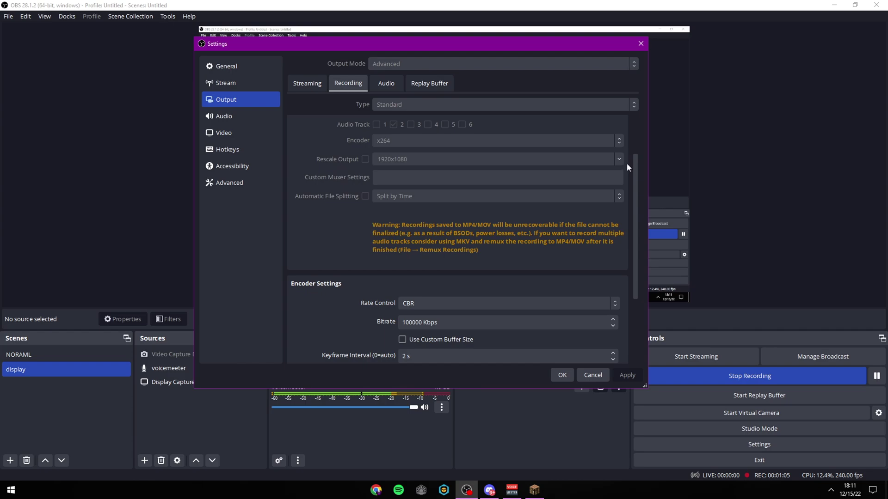
pyautogui.moveTo(634, 163); pyautogui.dragTo(628, 226)
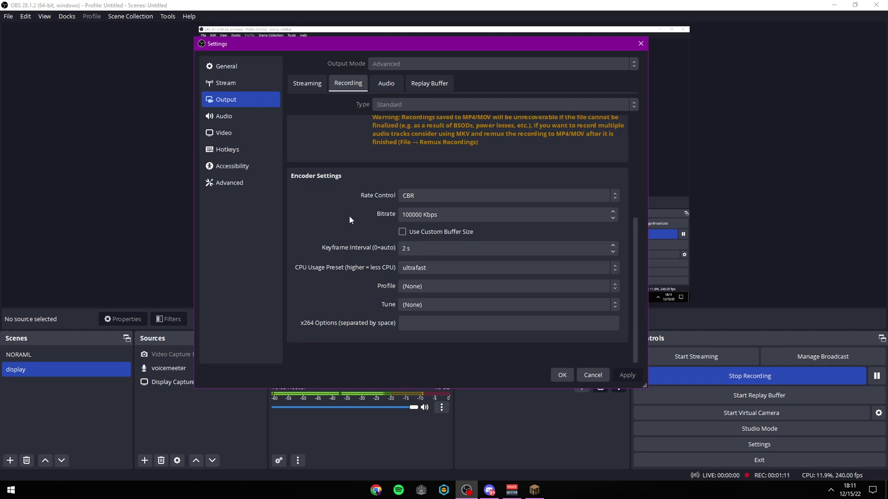
pyautogui.click(386, 83)
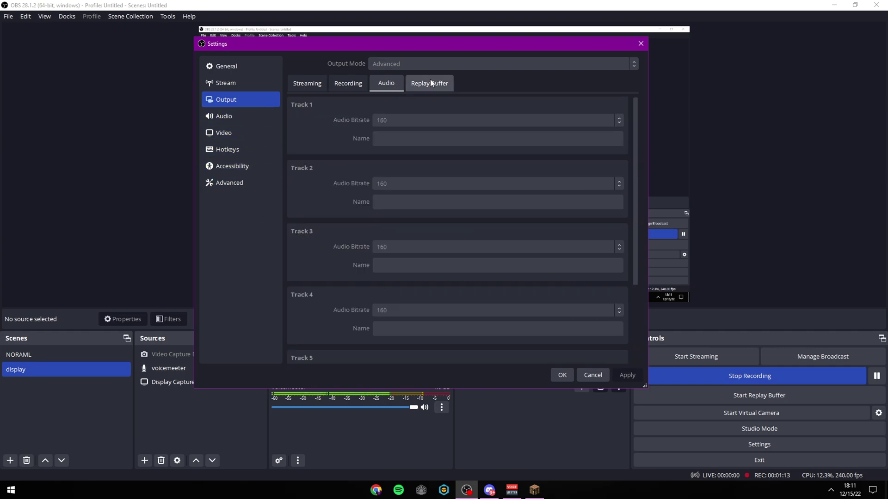
# Check the replay buffer, then keep headphones as the desktop audio device.
pyautogui.click(431, 84)
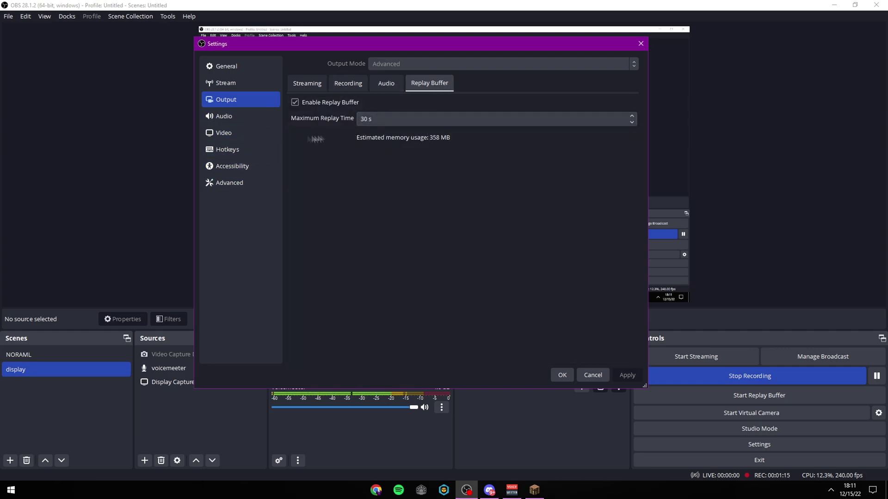
pyautogui.click(224, 116)
pyautogui.scroll(-2, 485, 121)
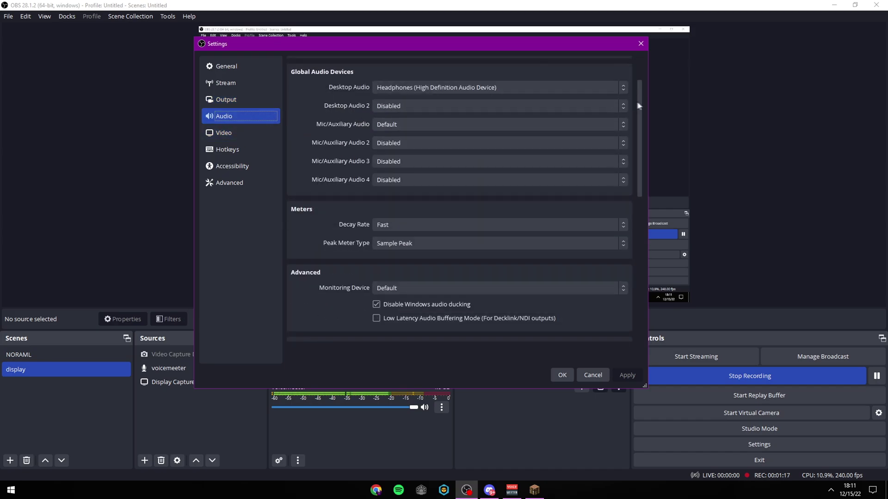
pyautogui.click(494, 87)
pyautogui.click(353, 90)
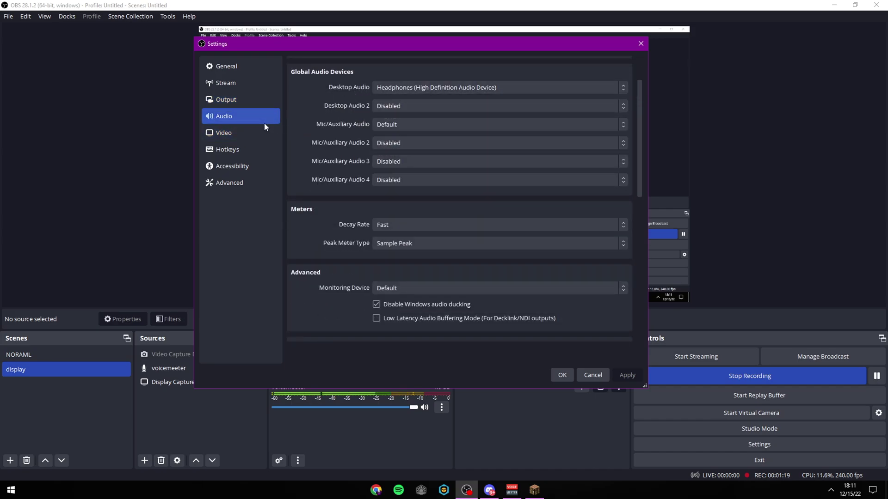
# Look over the Video, Hotkeys and Advanced settings pages.
pyautogui.click(256, 134)
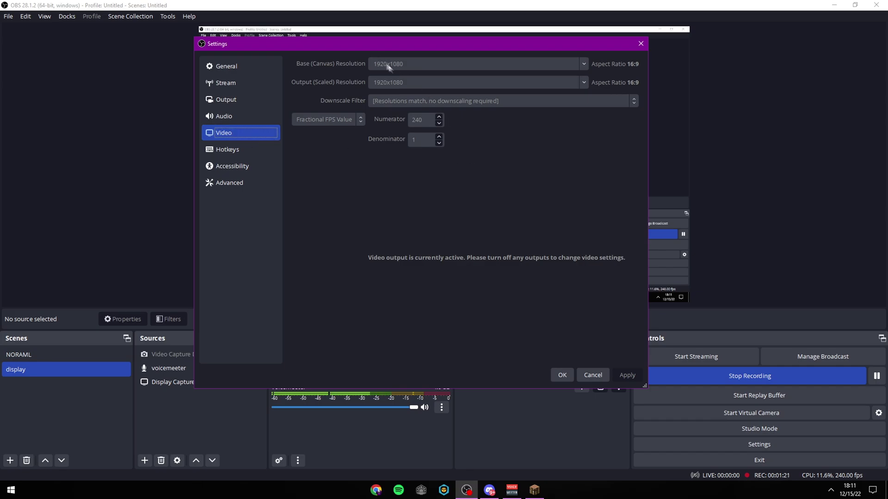
pyautogui.click(242, 155)
pyautogui.moveTo(637, 88); pyautogui.dragTo(640, 316)
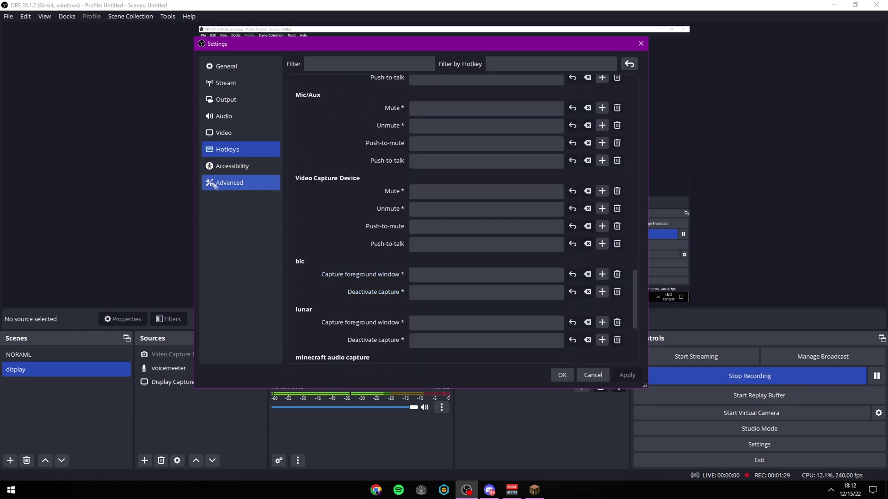
pyautogui.click(226, 184)
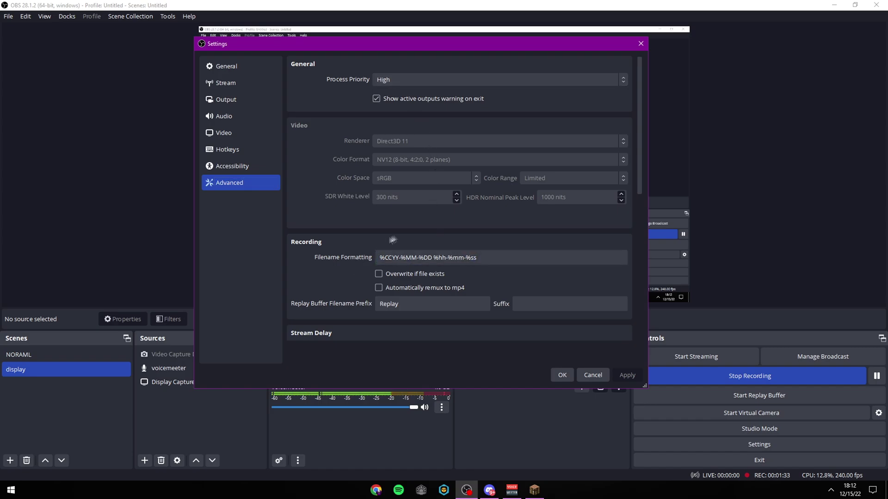
pyautogui.scroll(-9, 401, 159)
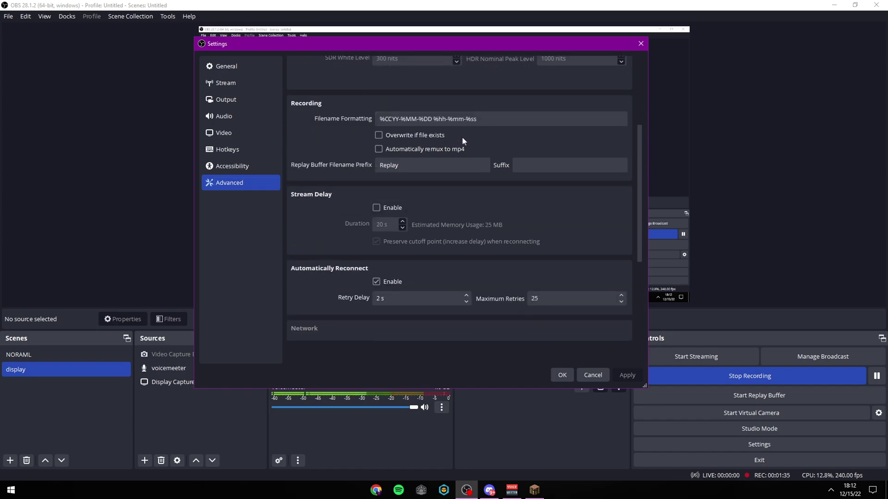
pyautogui.scroll(5, 537, 256)
# View the Accessibility and General pages and close settings with OK.
pyautogui.click(232, 165)
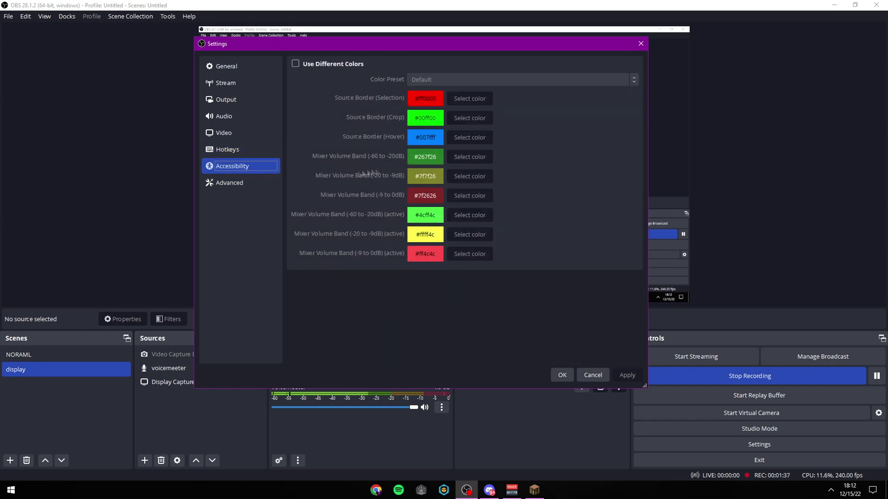
pyautogui.click(247, 66)
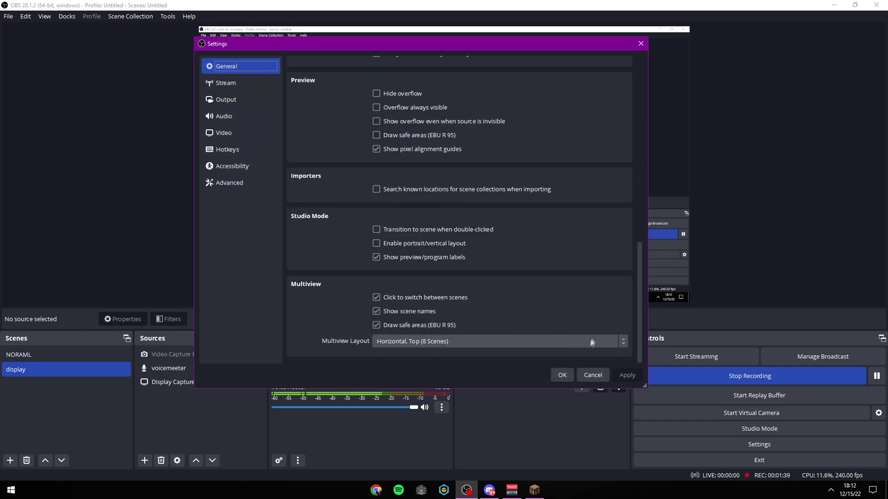
pyautogui.click(563, 377)
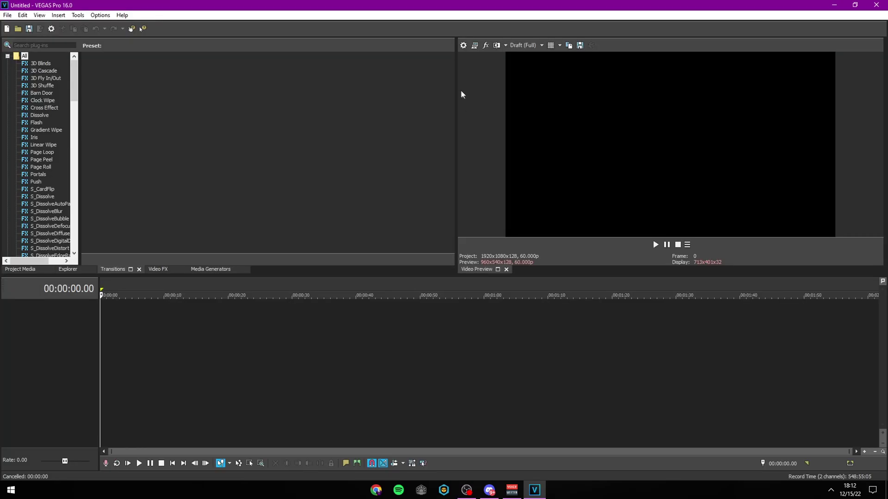
pyautogui.click(463, 45)
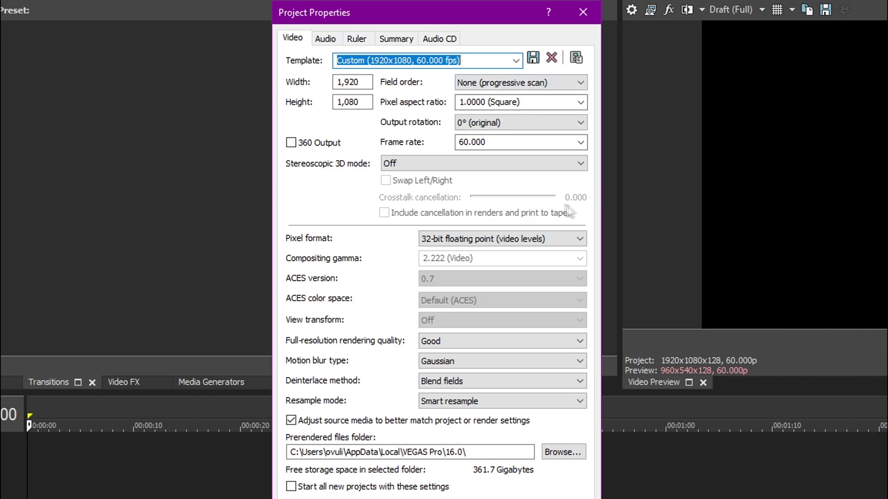
pyautogui.click(463, 239)
pyautogui.click(518, 257)
pyautogui.click(326, 41)
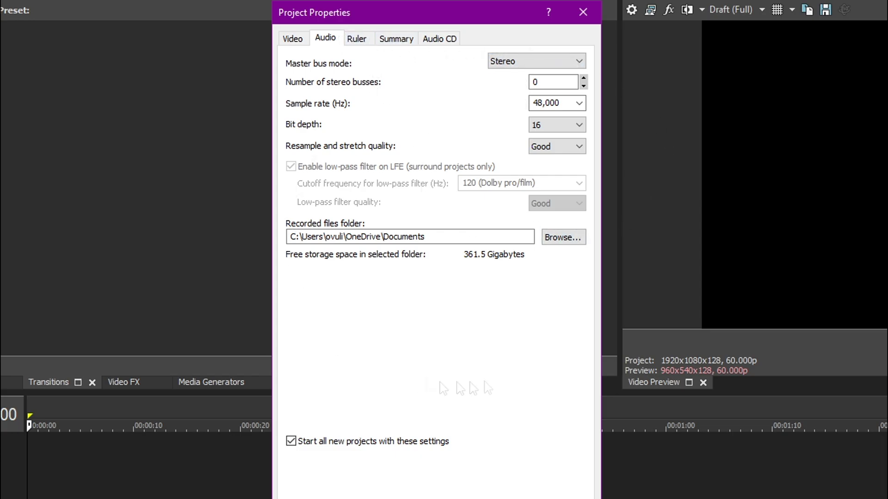
pyautogui.click(349, 41)
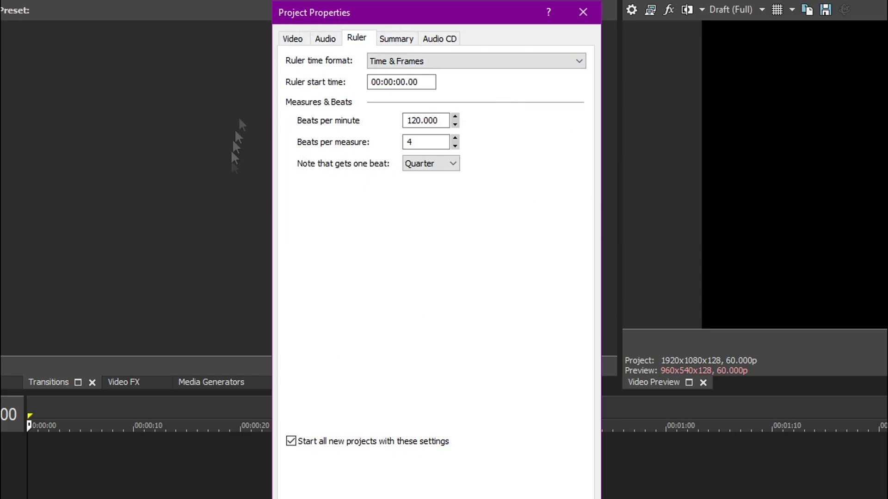
pyautogui.click(388, 41)
pyautogui.click(440, 39)
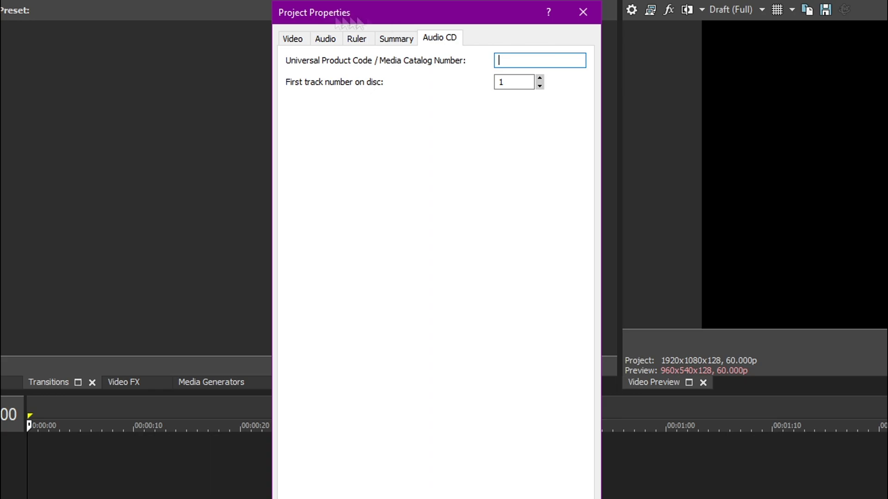
pyautogui.click(396, 40)
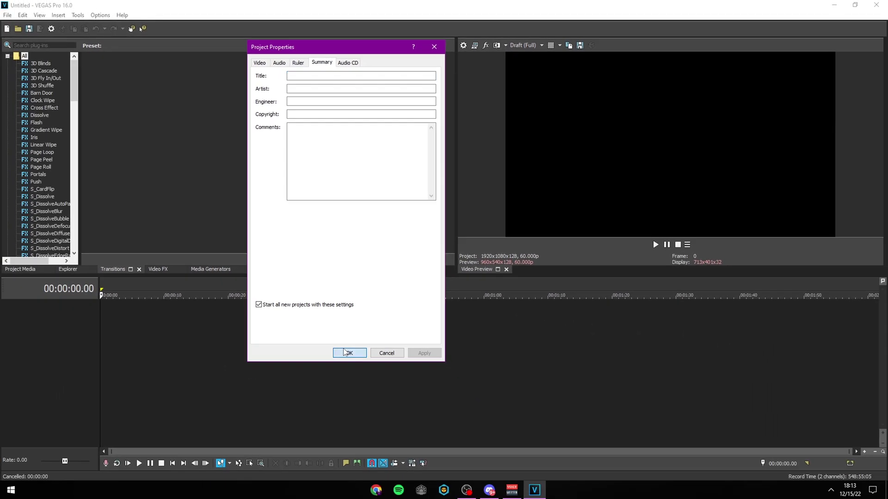
pyautogui.click(348, 352)
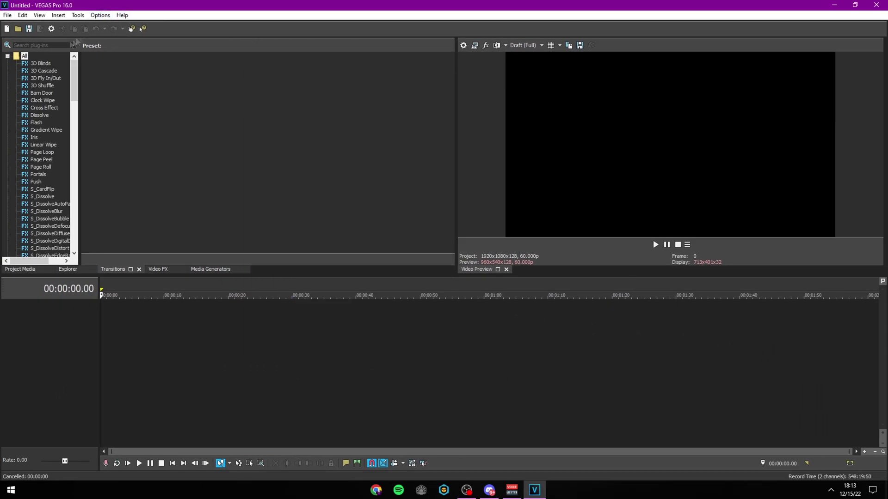
pyautogui.click(18, 29)
pyautogui.click(159, 162)
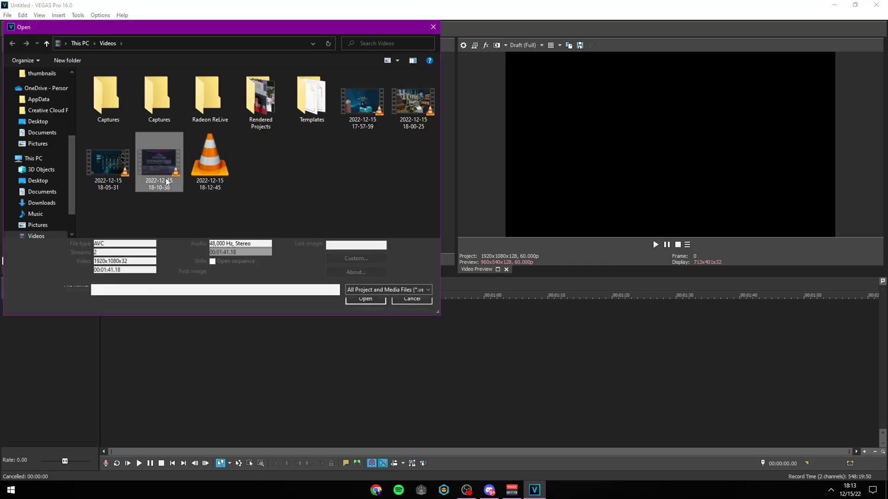
pyautogui.click(365, 298)
pyautogui.click(360, 296)
pyautogui.doubleClick(370, 287)
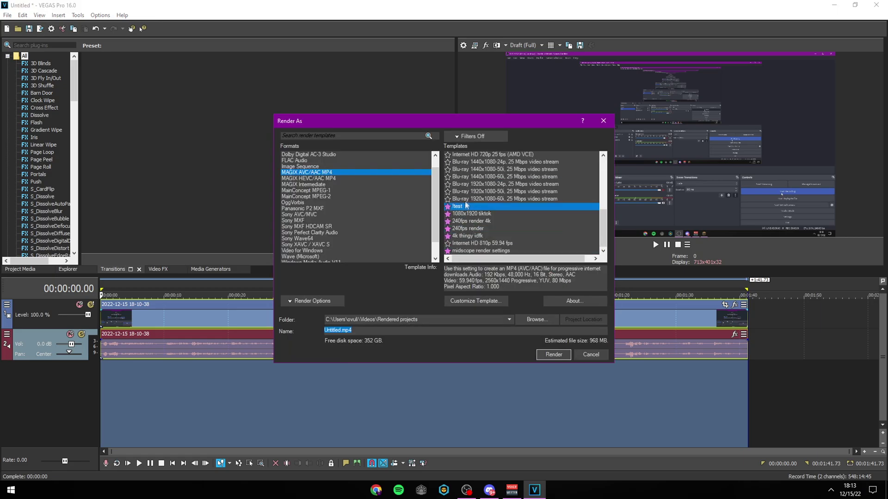
# Customize the test MP4 template, keeping the High encoding profile, and review its audio and system settings.
pyautogui.click(494, 302)
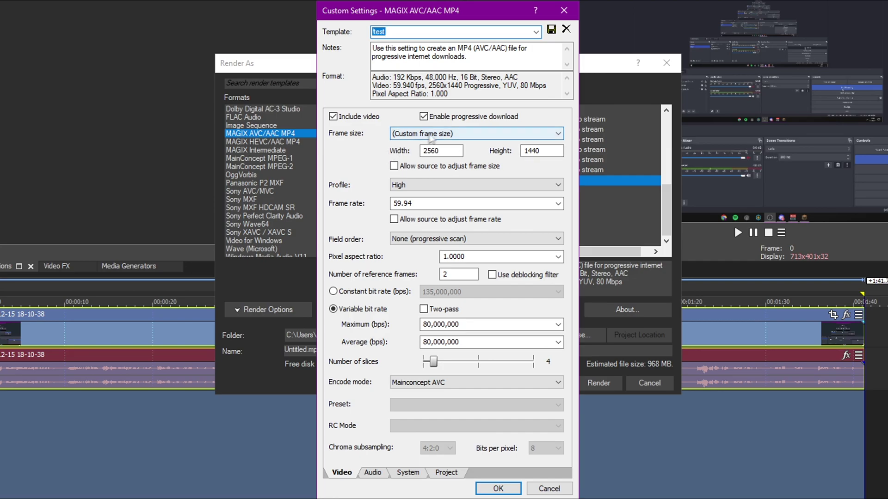
pyautogui.click(416, 185)
pyautogui.click(359, 189)
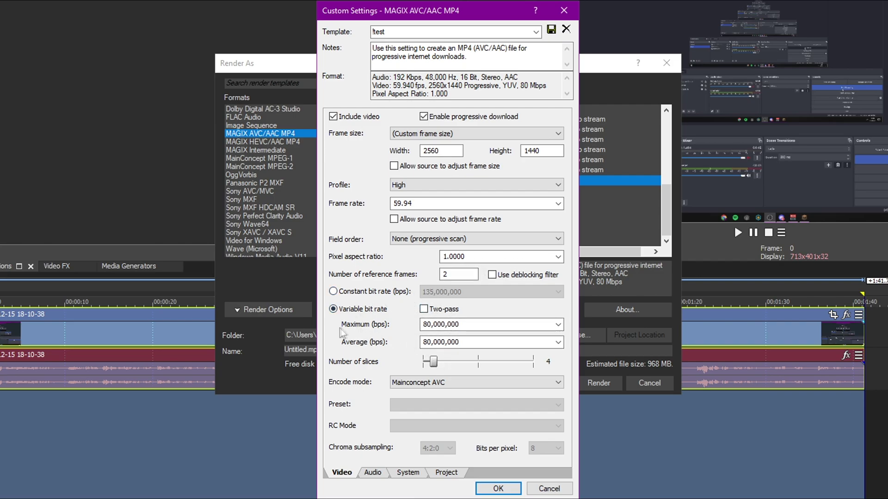
pyautogui.click(372, 472)
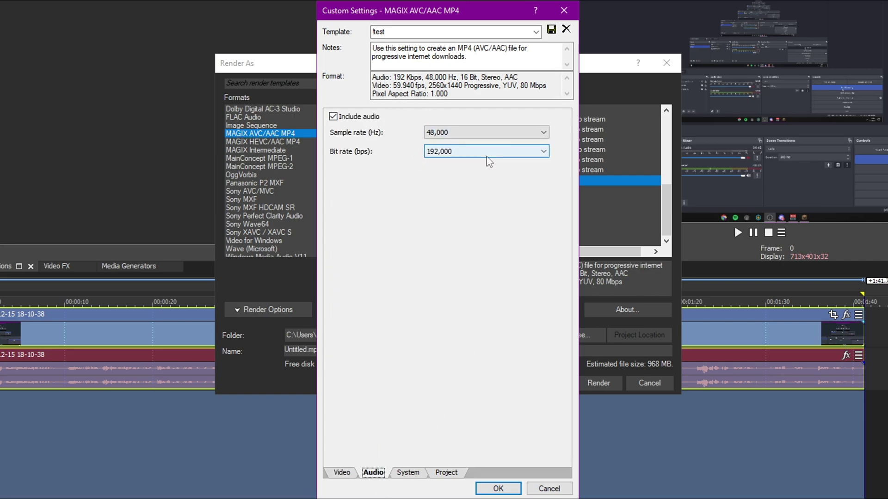
pyautogui.click(413, 474)
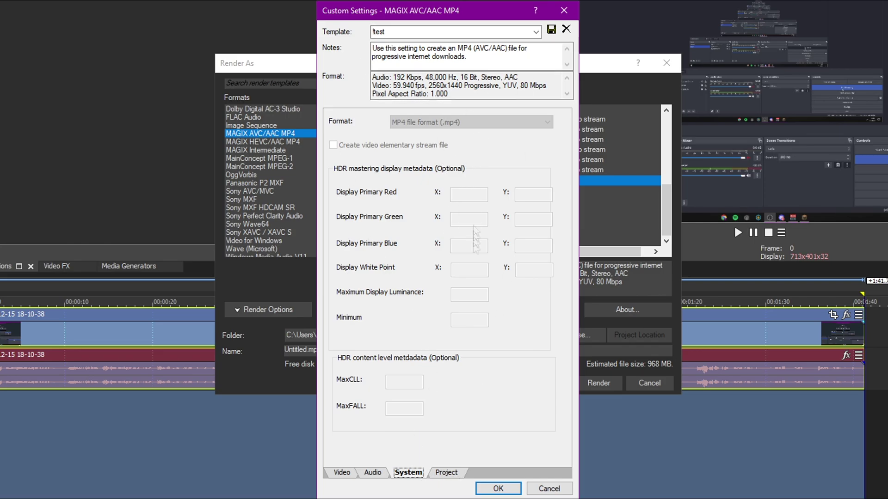
# Keep the template's project settings at Best rendering quality, project 3D mode and Default colour space.
pyautogui.click(455, 471)
pyautogui.click(509, 122)
pyautogui.click(480, 122)
pyautogui.click(479, 138)
pyautogui.click(481, 141)
pyautogui.click(455, 191)
pyautogui.click(461, 188)
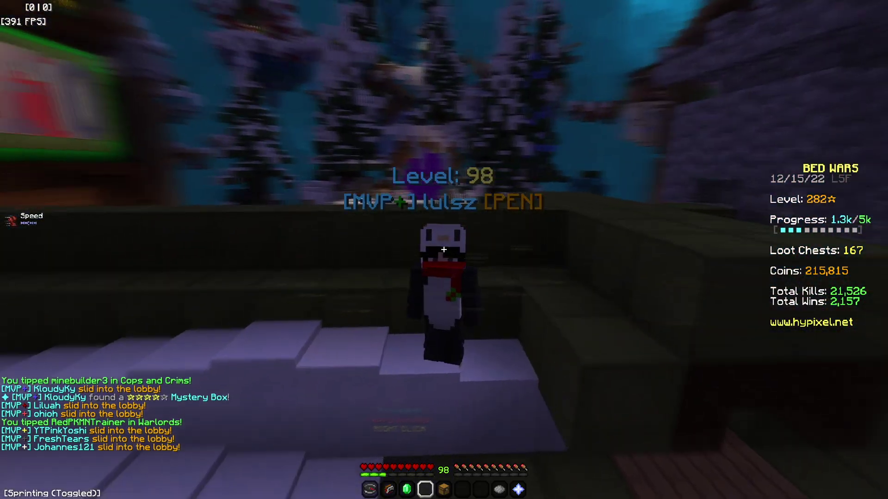